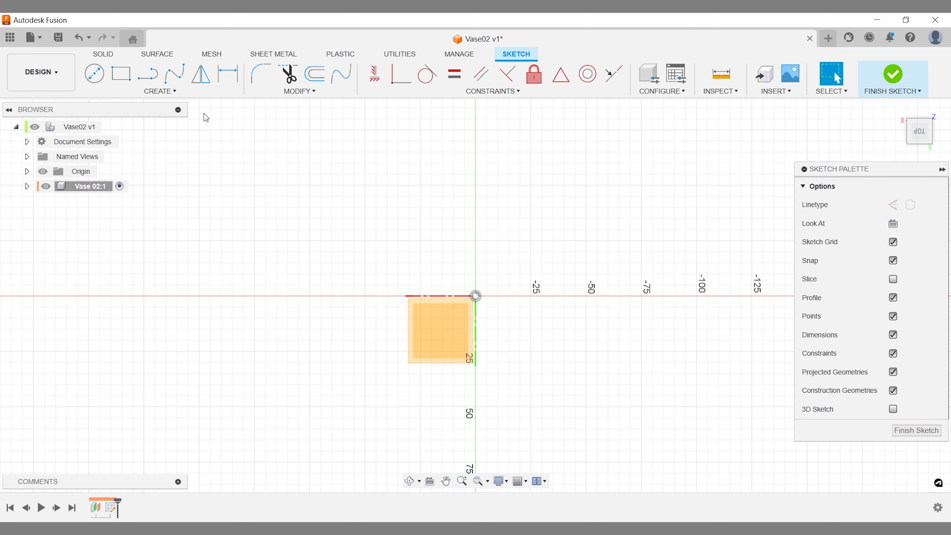
- Draw a six-sided inscribed polygon with a 70 mm radius centred on the origin and finish the base sketch
{"action": "mouse_move", "coordinate": [171, 154]}
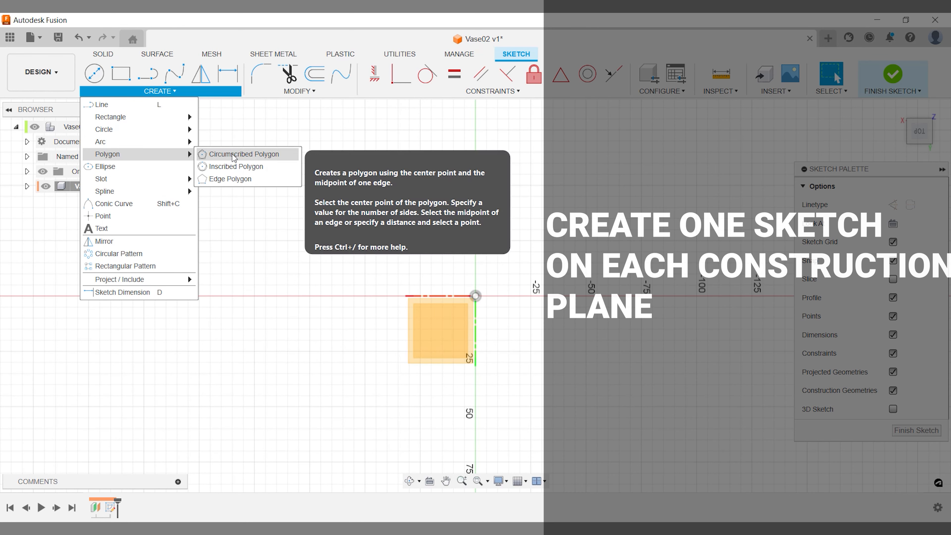
{"action": "left_click", "coordinate": [232, 154]}
{"action": "left_click", "coordinate": [475, 295]}
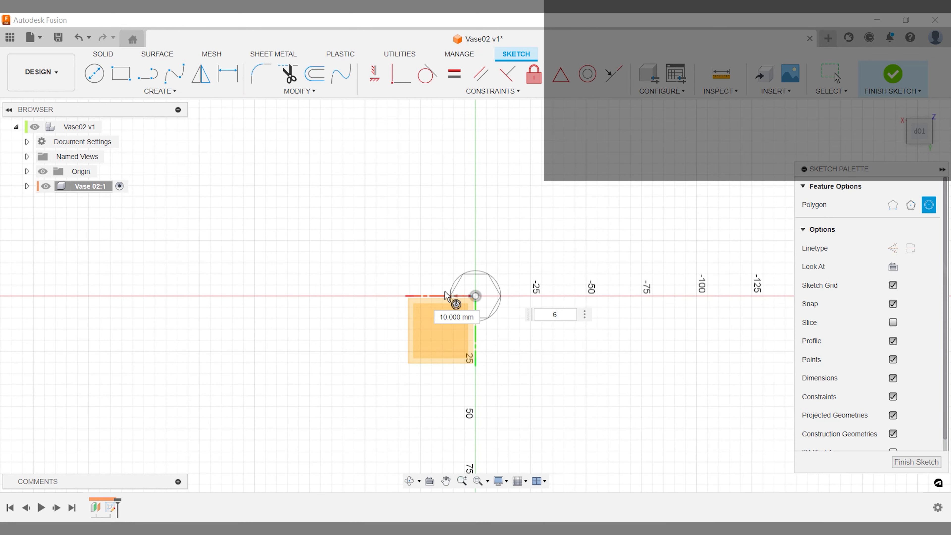
{"action": "key", "text": "Tab"}
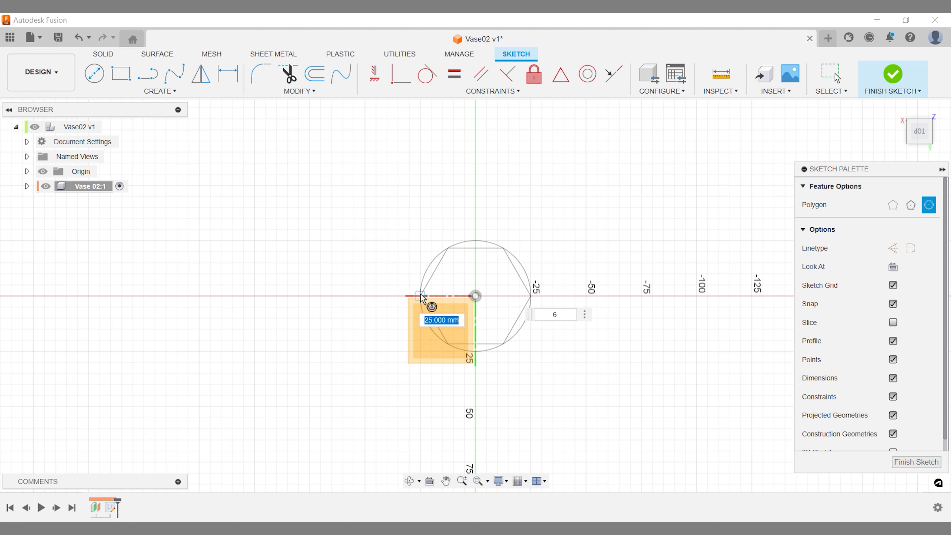
{"action": "type", "text": "70"}
{"action": "key", "text": "Tab"}
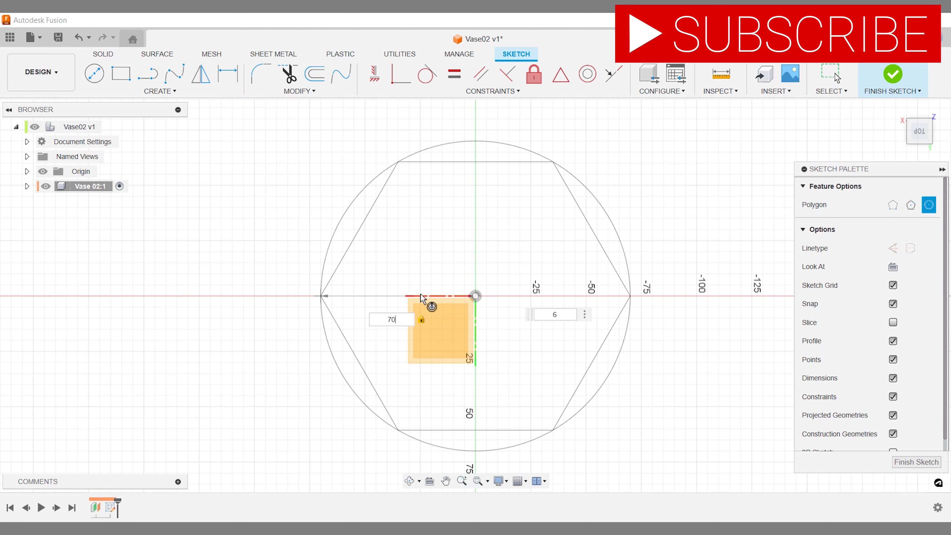
{"action": "key", "text": "Return"}
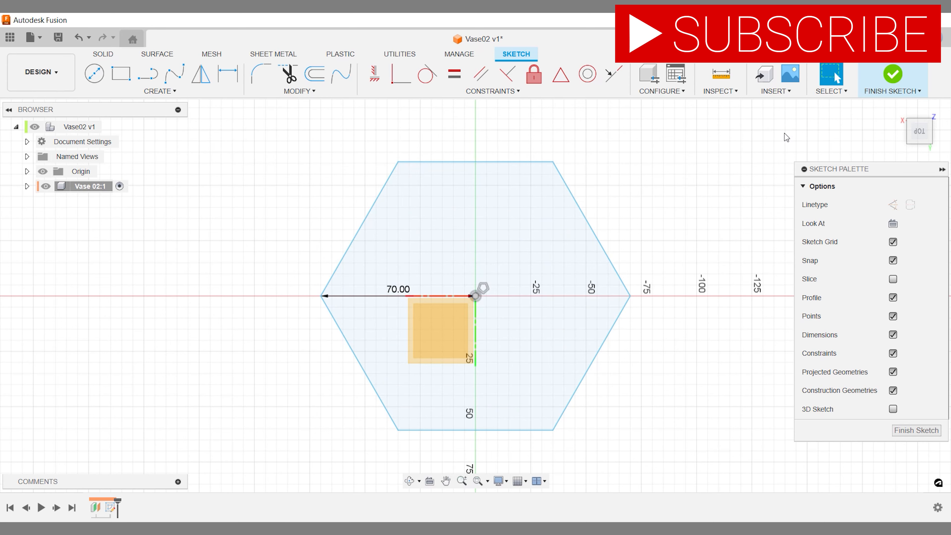
{"action": "left_click", "coordinate": [893, 78]}
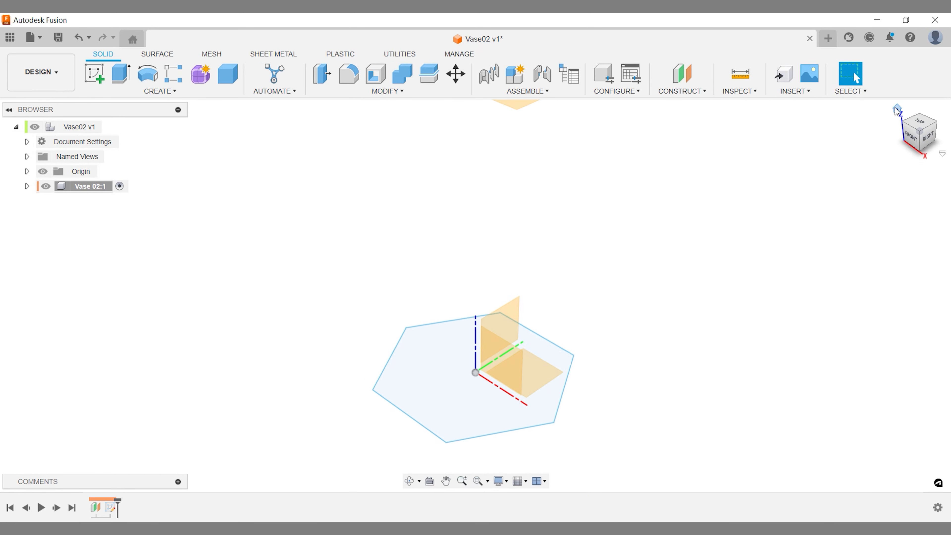
- Sketch a six-sided inscribed polygon with a 50 mm radius, centred on the origin, on the upper construction plane and finish the sketch
{"action": "left_click", "coordinate": [95, 73]}
{"action": "left_click", "coordinate": [493, 181]}
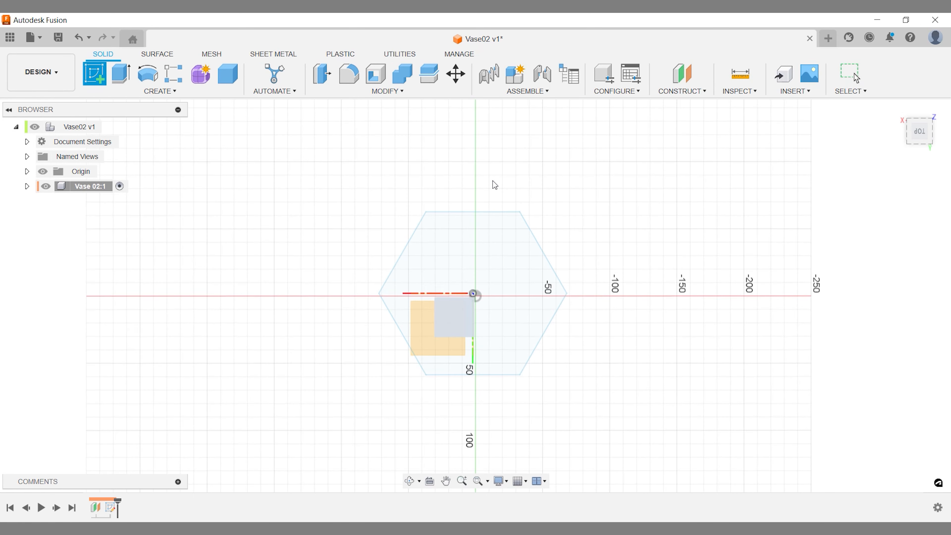
{"action": "left_click", "coordinate": [190, 94]}
{"action": "mouse_move", "coordinate": [170, 164]}
{"action": "left_click", "coordinate": [258, 179]}
{"action": "left_click", "coordinate": [476, 296]}
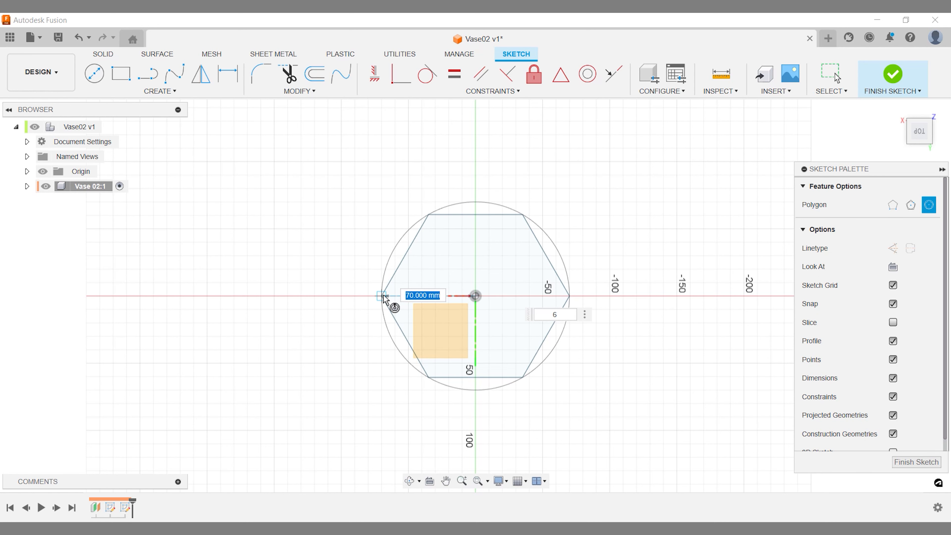
{"action": "type", "text": "35"}
{"action": "key", "text": "Tab"}
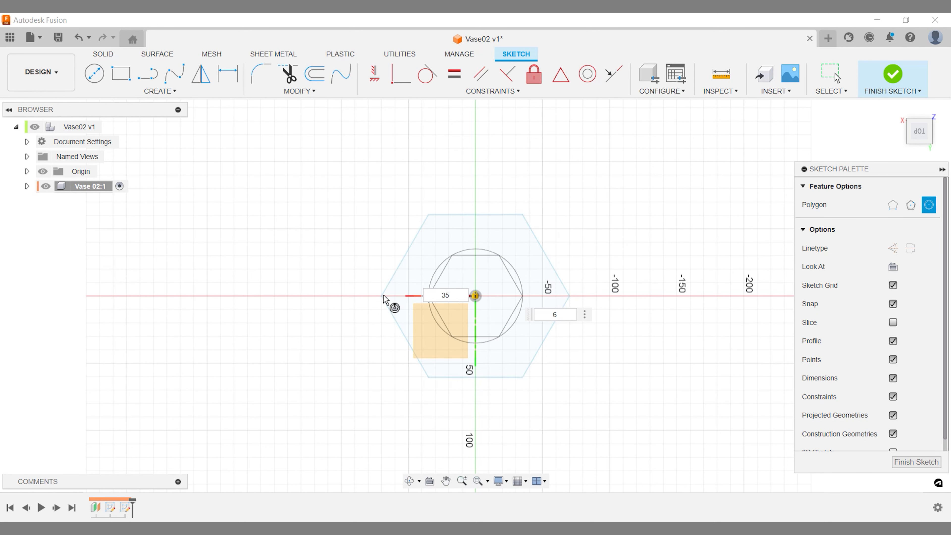
{"action": "key", "text": "BackSpace"}
{"action": "key", "text": "BackSpace"}
{"action": "type", "text": "50"}
{"action": "key", "text": "Tab"}
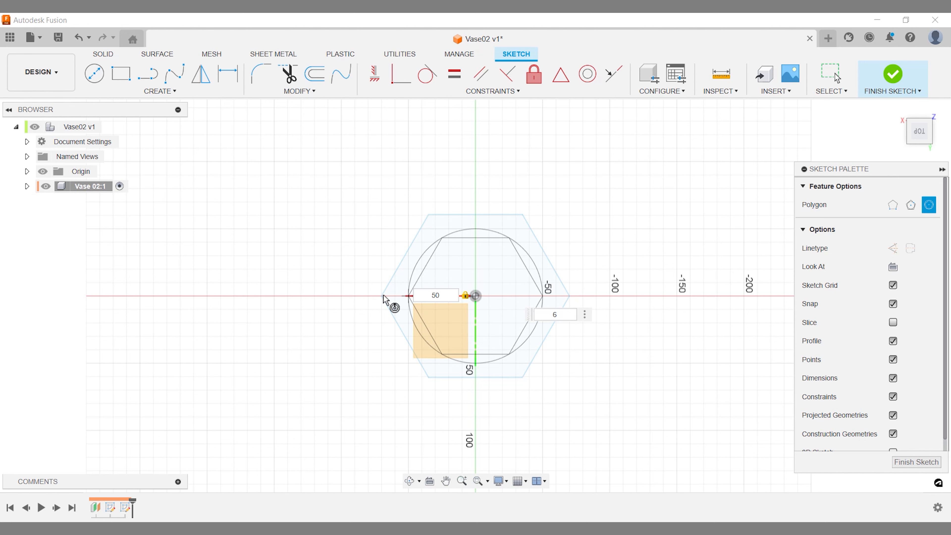
{"action": "key", "text": "Return"}
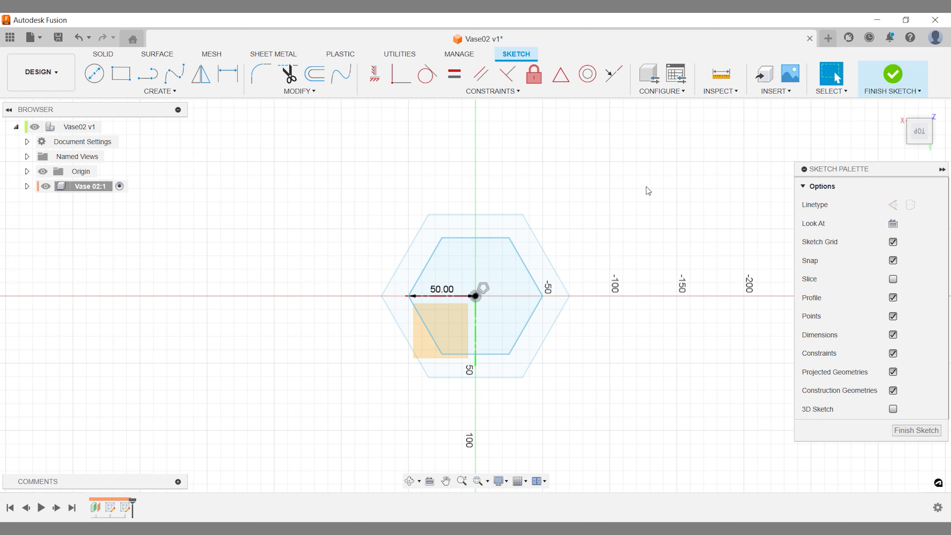
{"action": "left_click", "coordinate": [898, 86]}
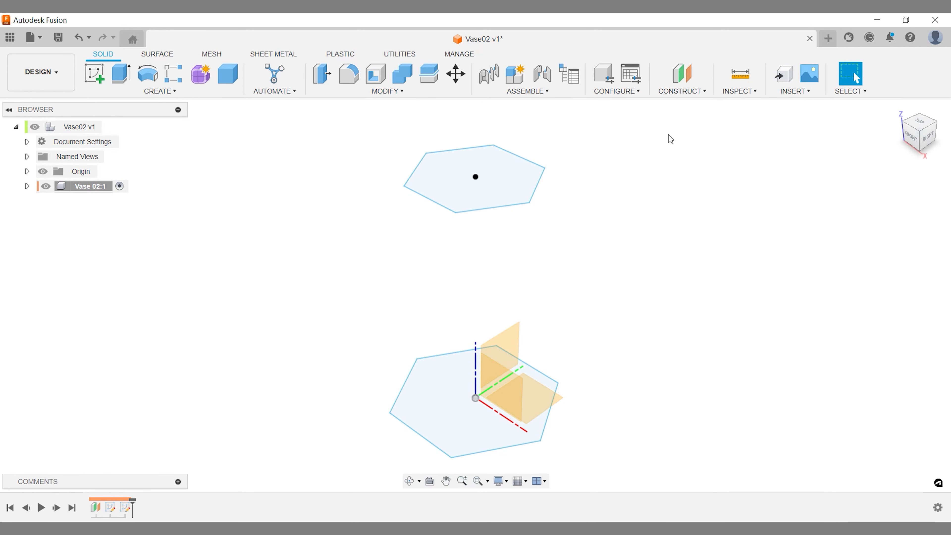
- Loft between the base hexagon and the upper hexagon as a new body to form the vase core
{"action": "left_click", "coordinate": [165, 90]}
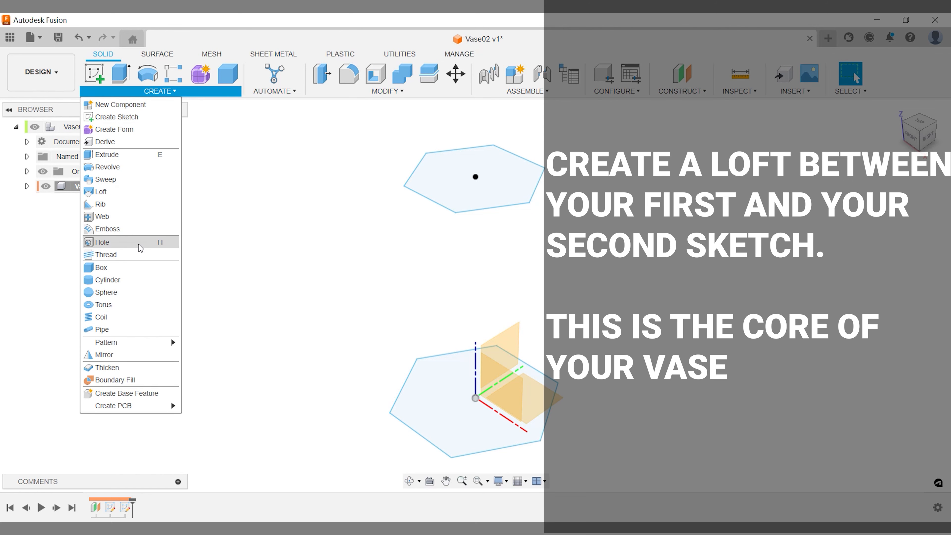
{"action": "left_click", "coordinate": [146, 192]}
{"action": "left_click", "coordinate": [422, 393]}
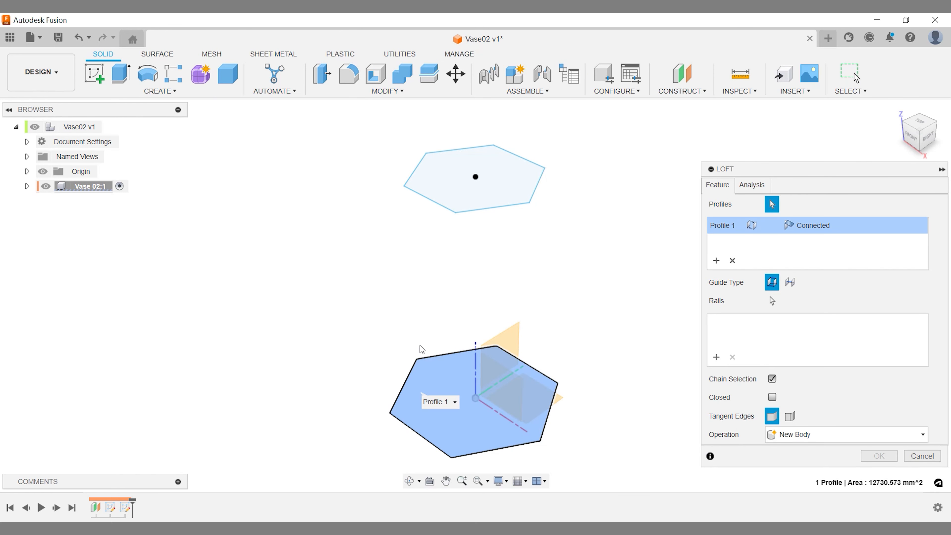
{"action": "left_click", "coordinate": [452, 206]}
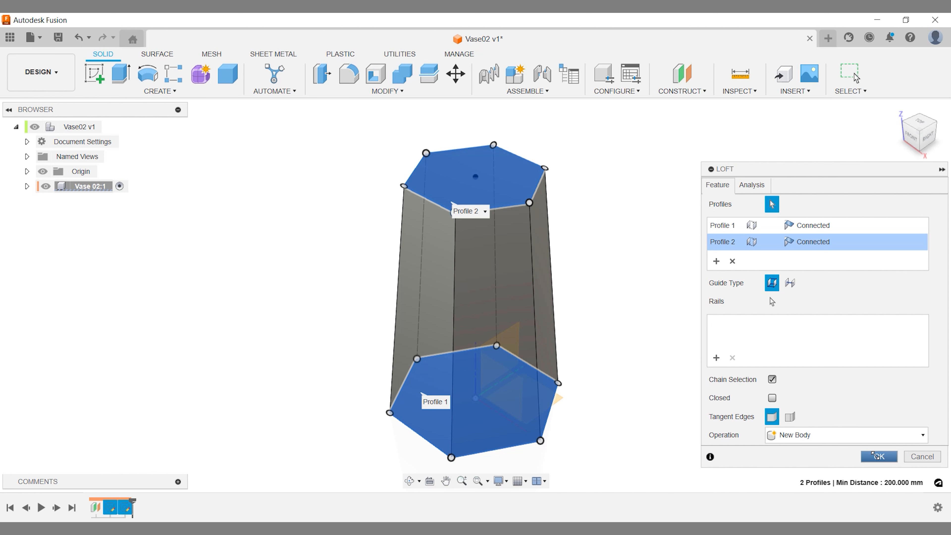
{"action": "left_click", "coordinate": [873, 455]}
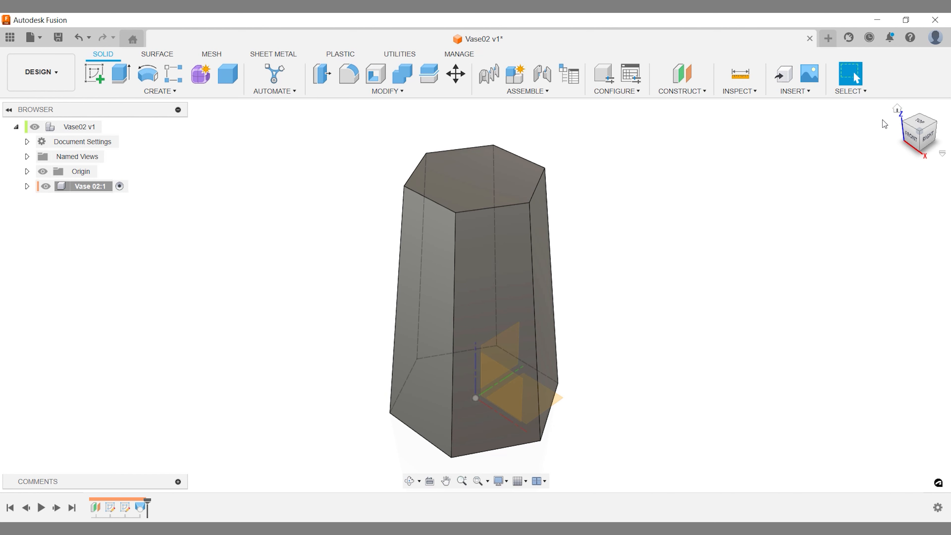
- Create a construction plane through the top and bottom edges of one slanted side face of the vase
{"action": "left_click", "coordinate": [693, 92]}
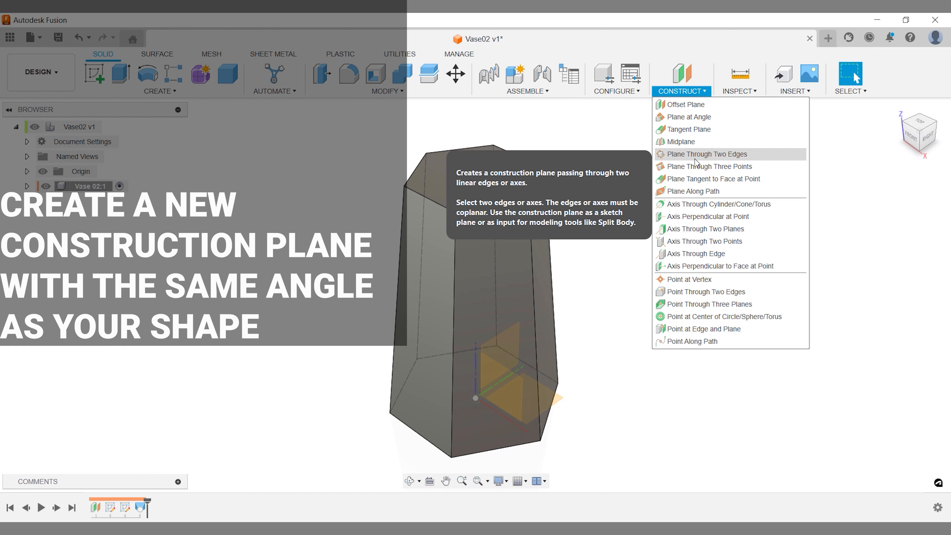
{"action": "left_click", "coordinate": [693, 158]}
{"action": "left_click", "coordinate": [510, 208]}
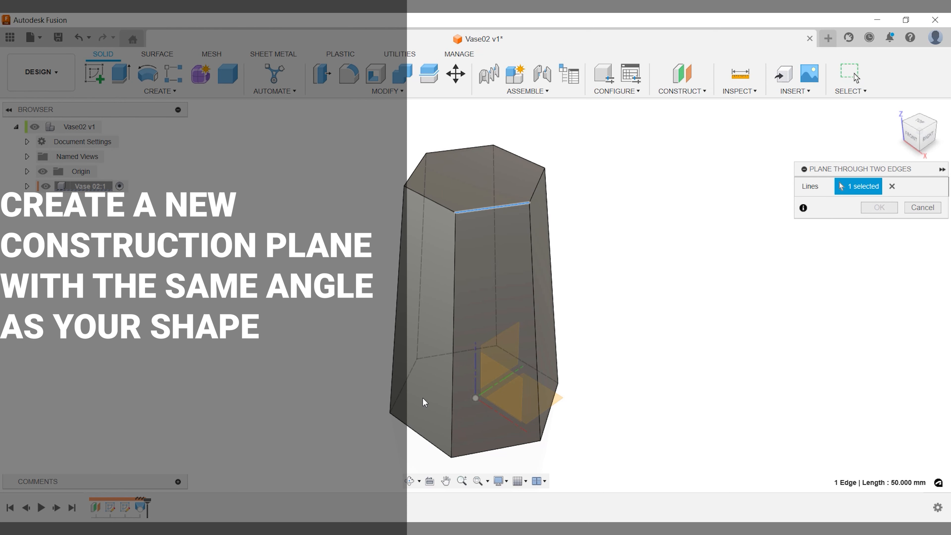
{"action": "left_click", "coordinate": [490, 449]}
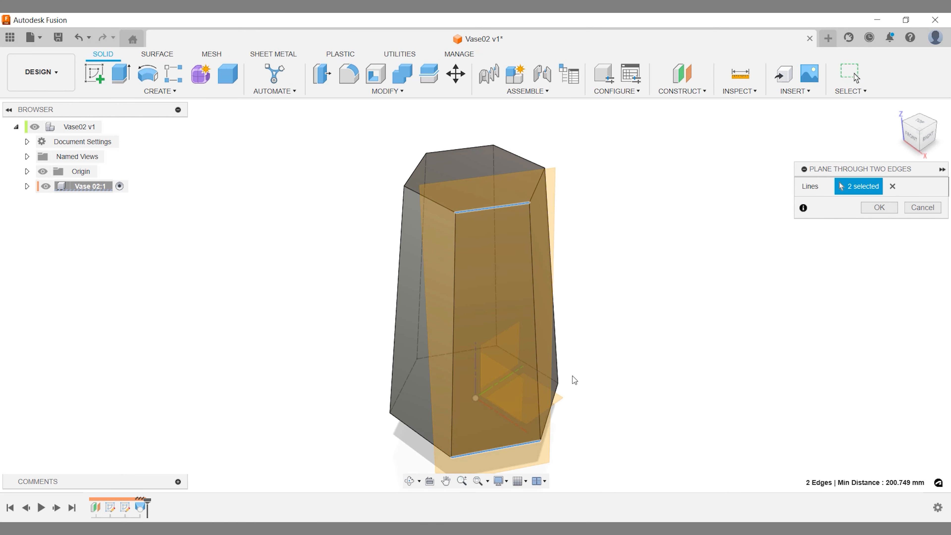
{"action": "left_click", "coordinate": [867, 208]}
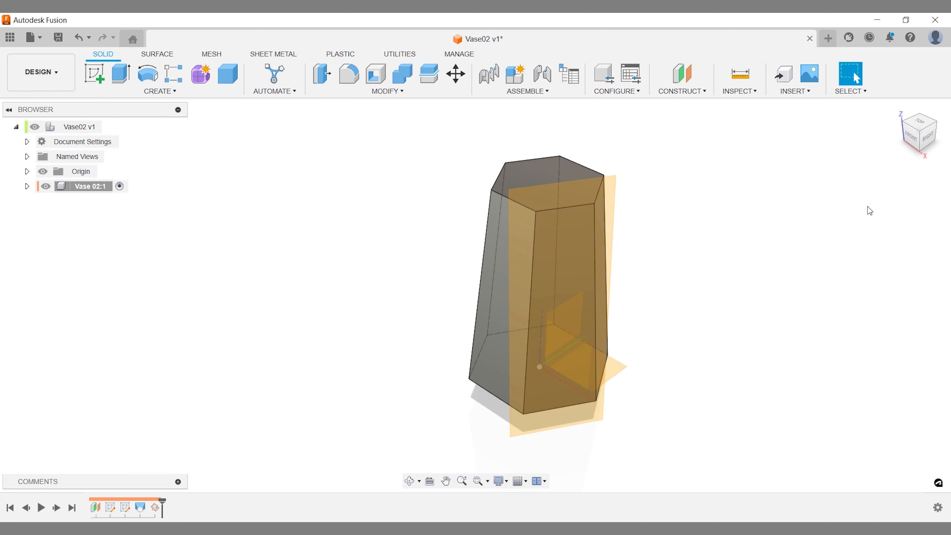
- Create a construction plane offset 25 mm outward from the slanted plane on the vase's side face
{"action": "left_click", "coordinate": [913, 137]}
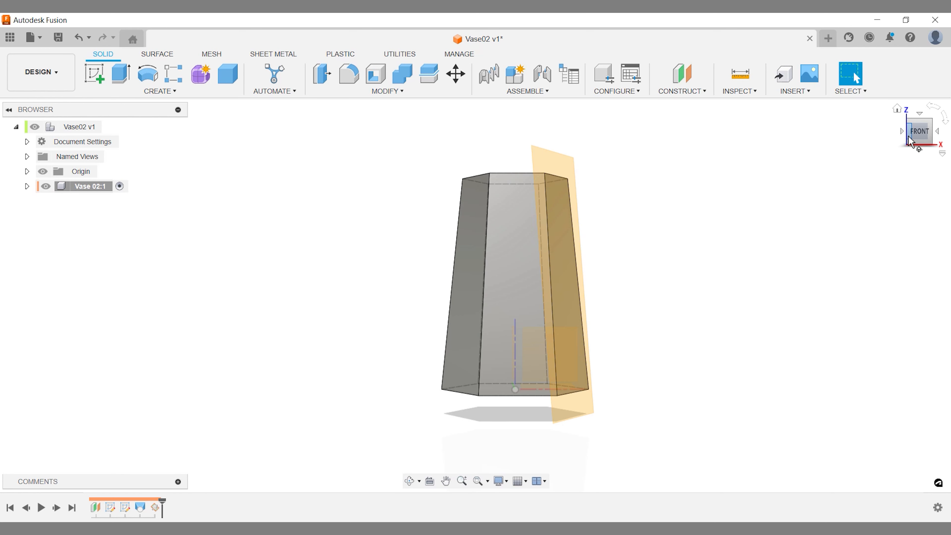
{"action": "left_click", "coordinate": [898, 110]}
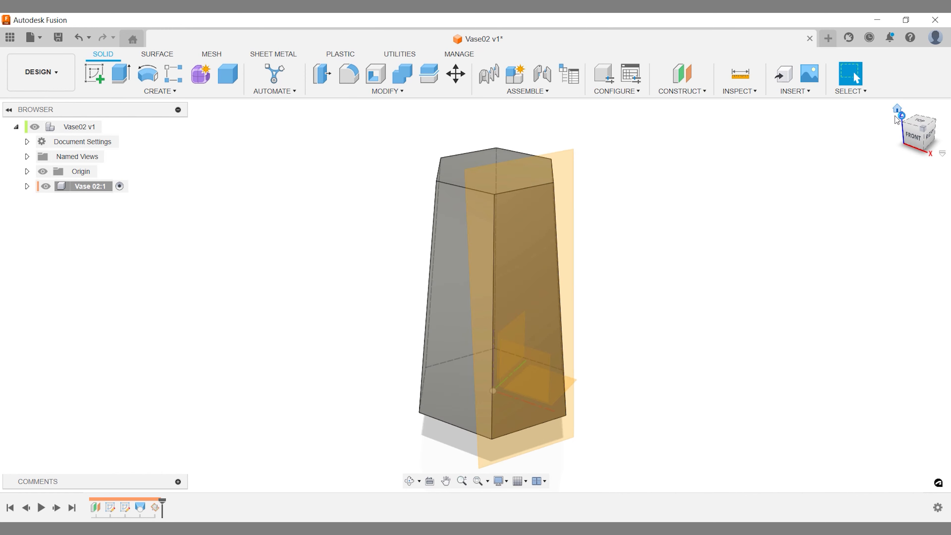
{"action": "left_click", "coordinate": [696, 95]}
{"action": "left_click", "coordinate": [677, 102]}
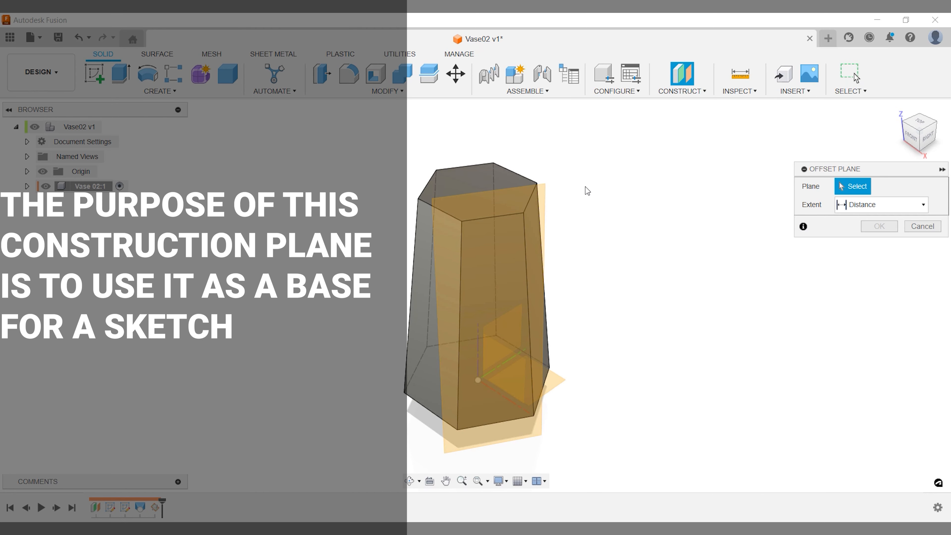
{"action": "left_click", "coordinate": [533, 206]}
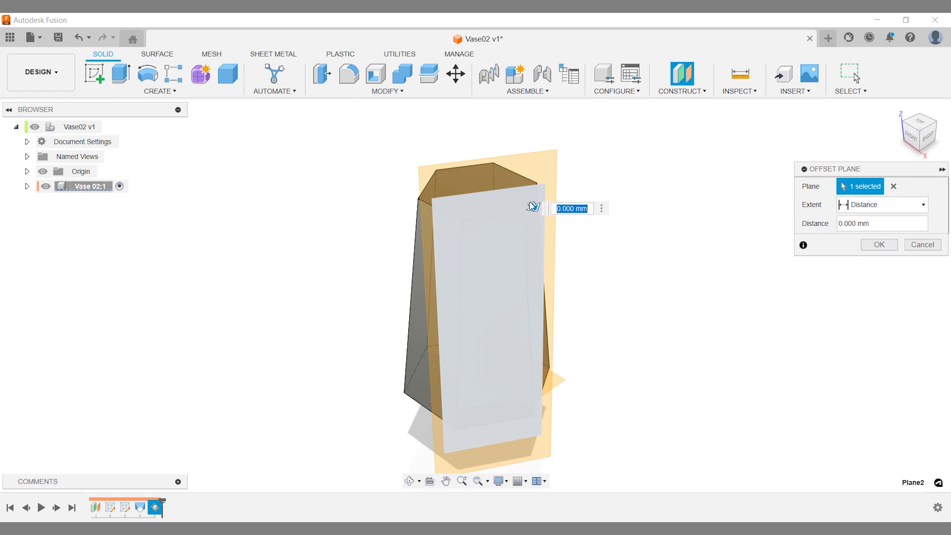
{"action": "key", "text": "Return"}
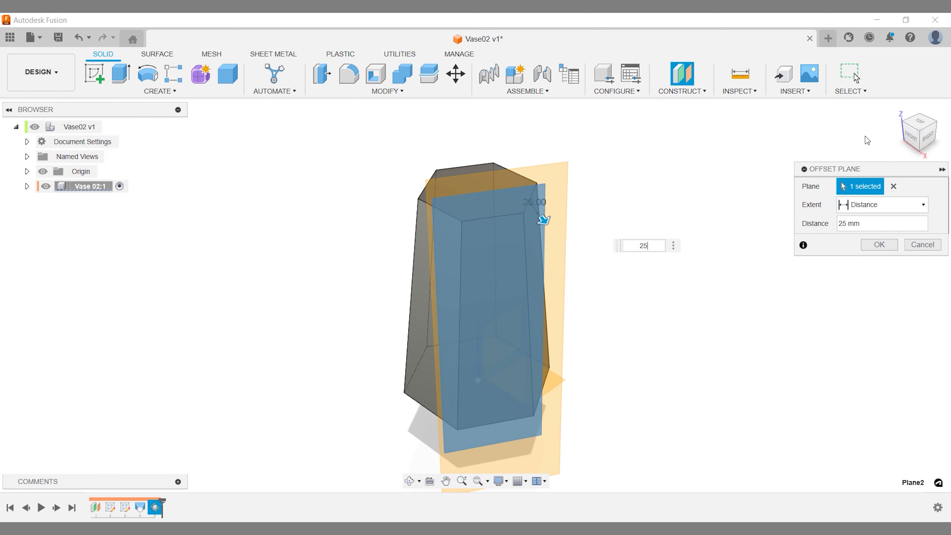
{"action": "left_click", "coordinate": [910, 139]}
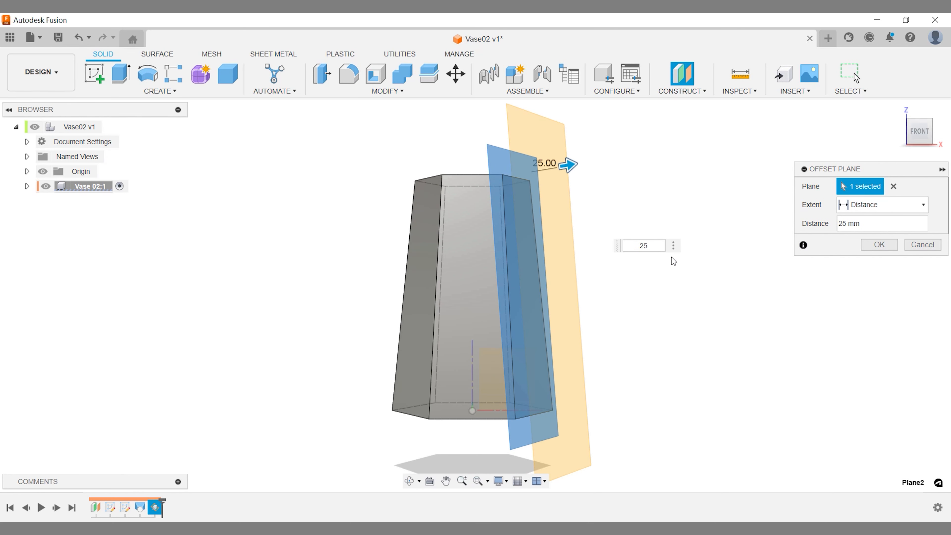
{"action": "middle_click_drag", "start_coordinate": [667, 297], "coordinate": [672, 261], "text": "shift"}
{"action": "left_click", "coordinate": [894, 249]}
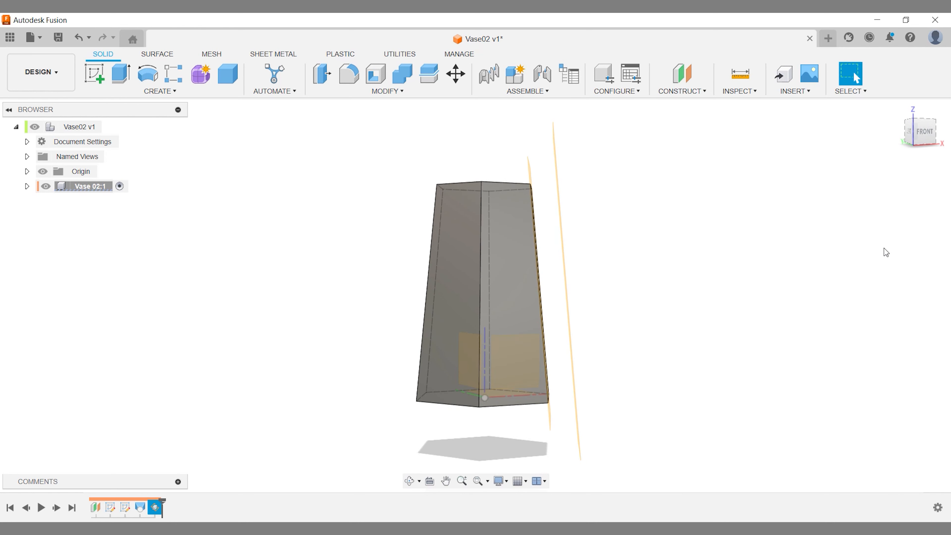
- Sketch a 1 mm diameter circle on the 25 mm offset plane, on the vertical axis about 70 mm above the origin
{"action": "left_click", "coordinate": [897, 111]}
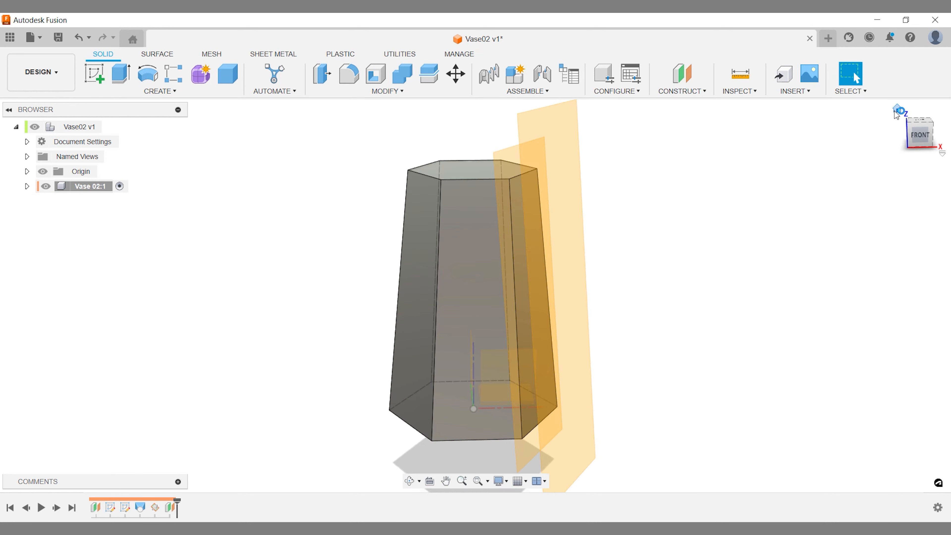
{"action": "left_click", "coordinate": [95, 73]}
{"action": "left_click", "coordinate": [458, 207]}
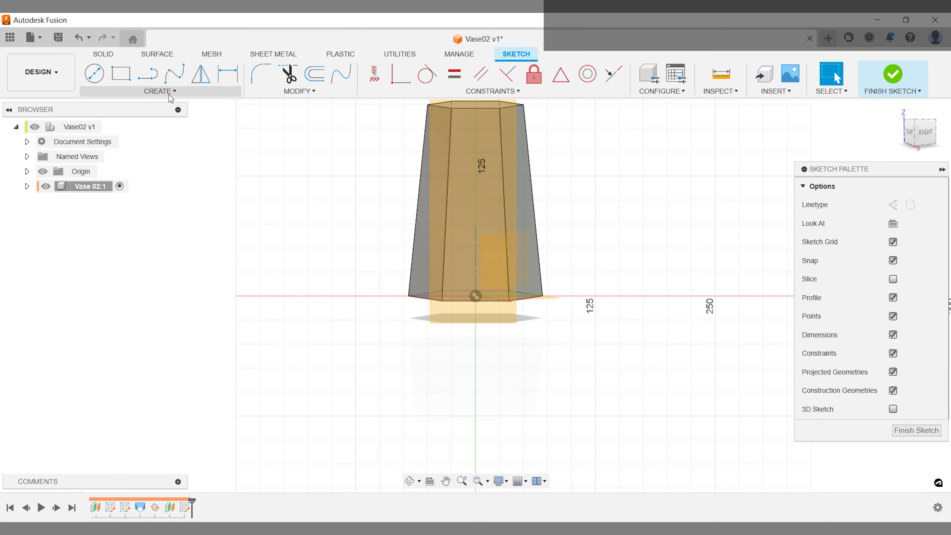
{"action": "left_click", "coordinate": [94, 73]}
{"action": "scroll", "coordinate": [499, 257], "scroll_direction": "up", "scroll_amount": 5}
{"action": "scroll", "coordinate": [474, 394], "scroll_direction": "down", "scroll_amount": 3}
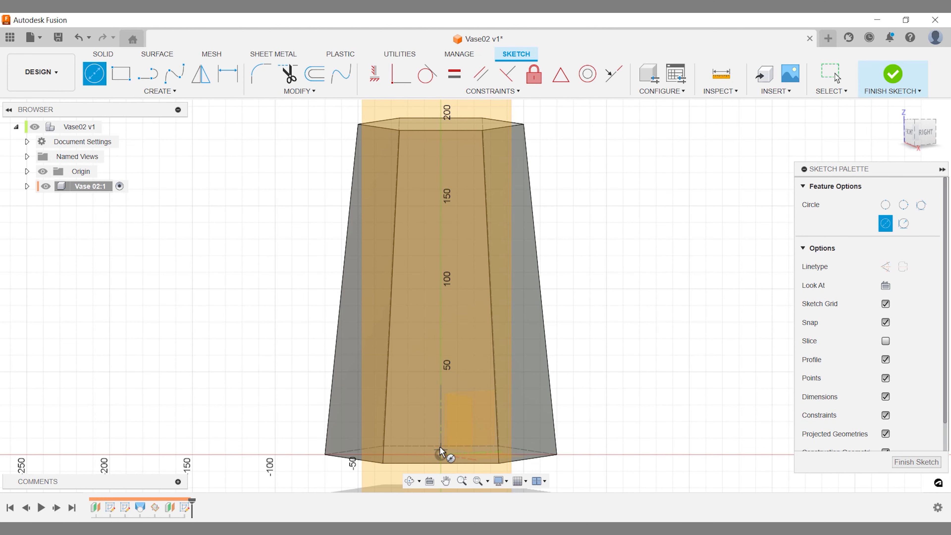
{"action": "left_click", "coordinate": [440, 338]}
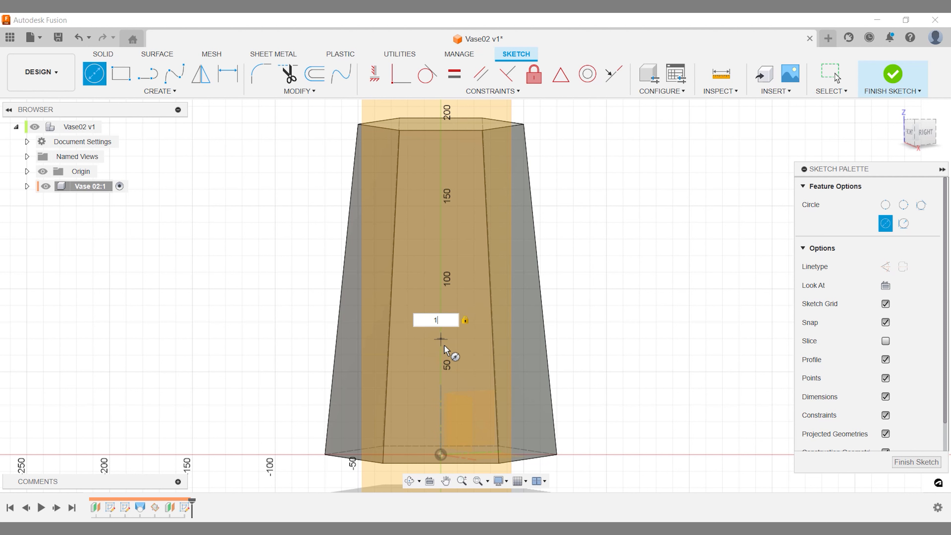
{"action": "type", "text": "1"}
{"action": "key", "text": "Return"}
{"action": "key", "text": "Escape"}
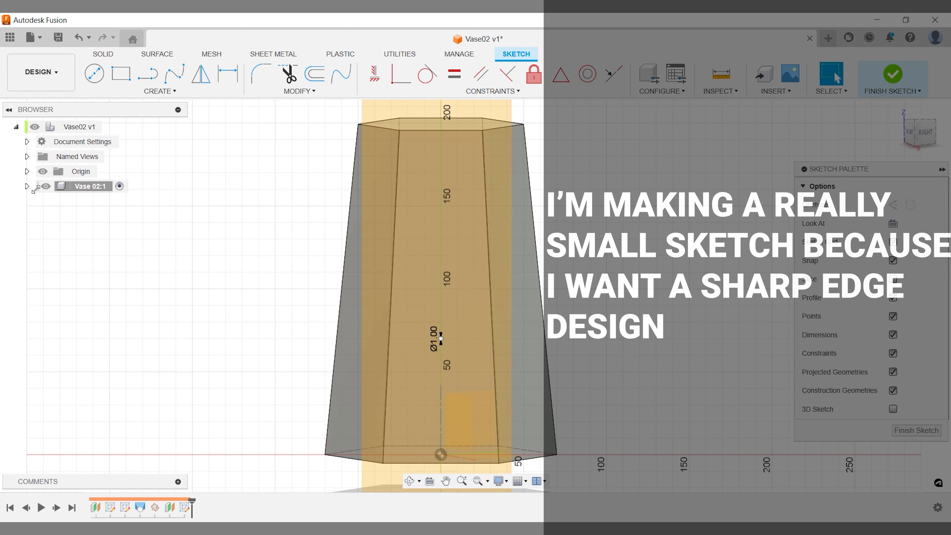
- Hide all construction planes of the Vase 02 component
{"action": "left_click", "coordinate": [27, 186]}
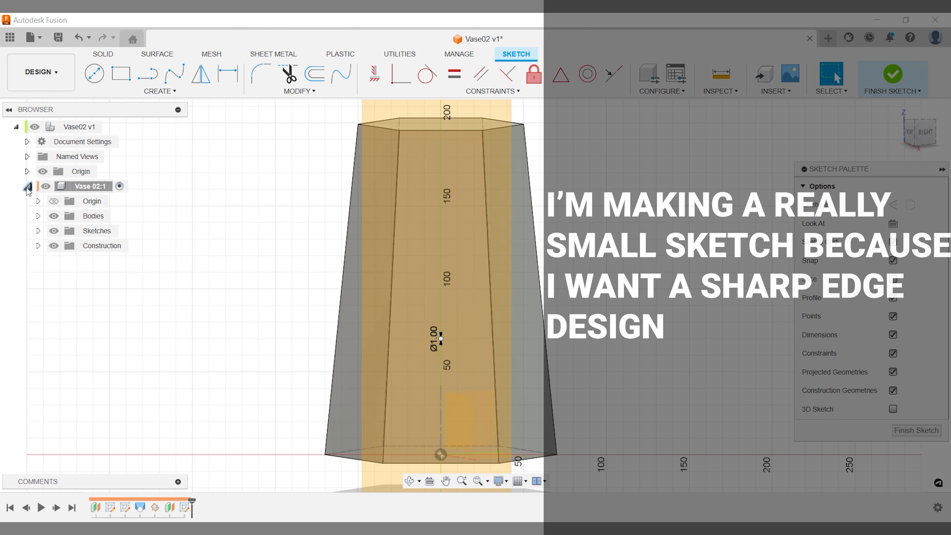
{"action": "left_click", "coordinate": [53, 245]}
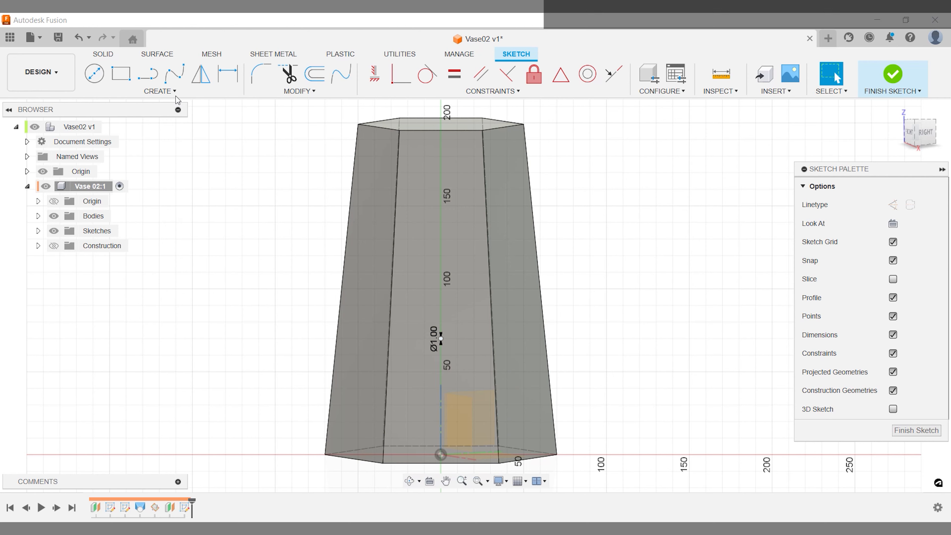
{"action": "left_click", "coordinate": [160, 91]}
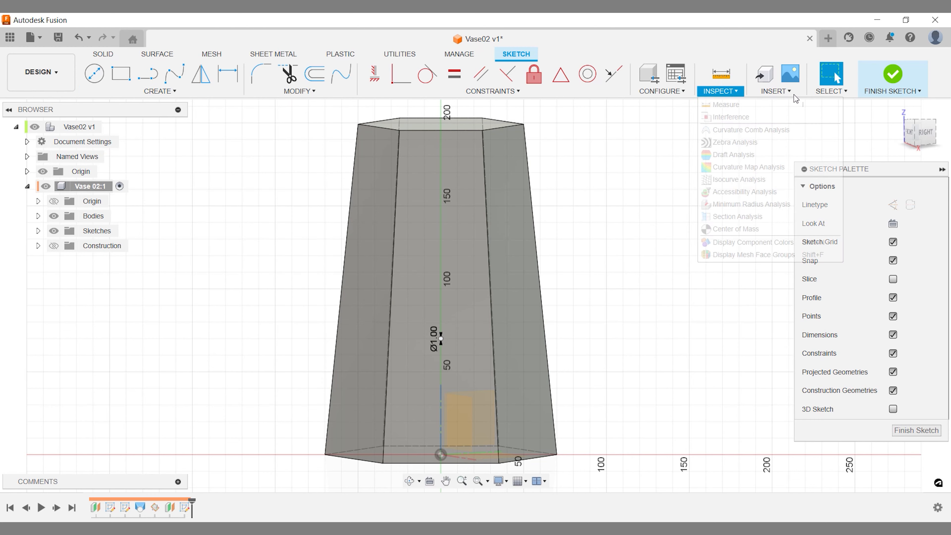
- Finish the sketch and loft from the small circle's centre point to the slanted side face behind it as a new body
{"action": "left_click", "coordinate": [893, 74]}
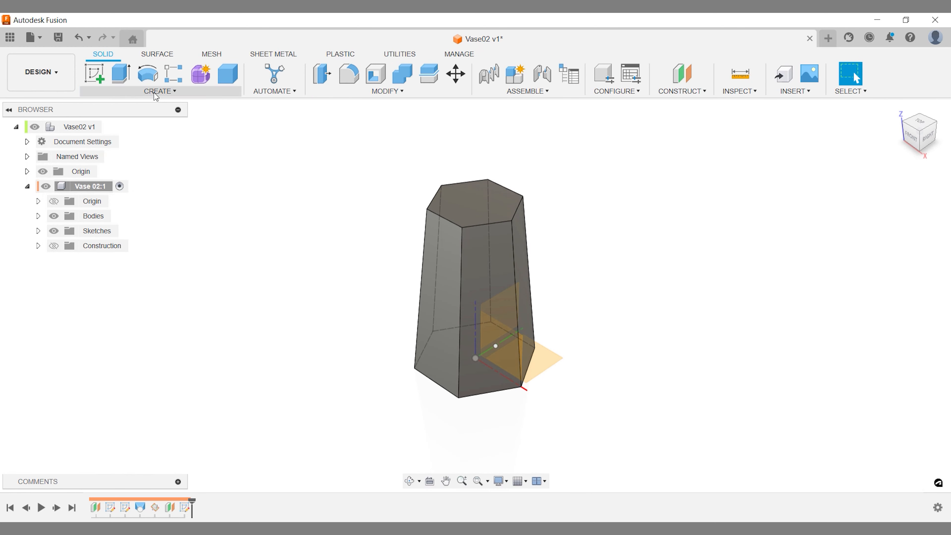
{"action": "left_click", "coordinate": [154, 92]}
{"action": "left_click", "coordinate": [140, 189]}
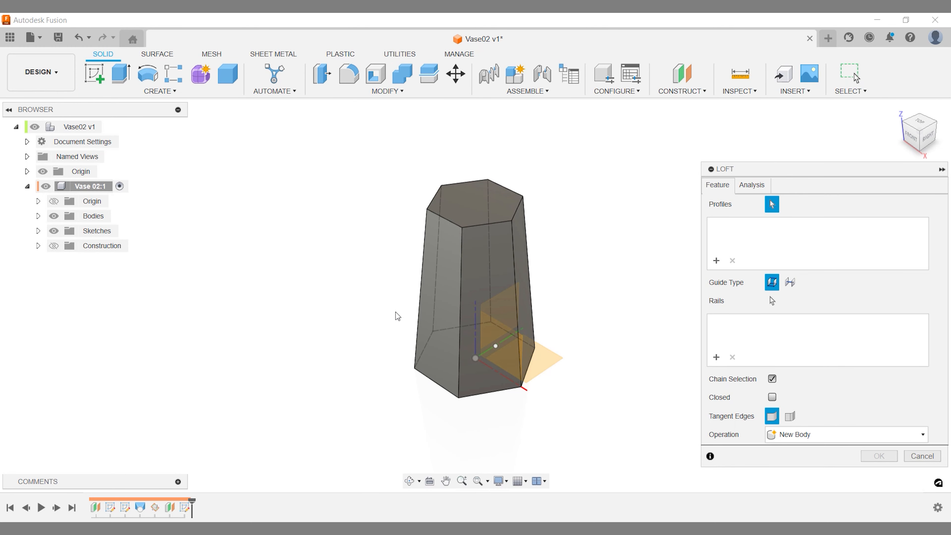
{"action": "scroll", "coordinate": [394, 314], "scroll_direction": "up", "scroll_amount": 6}
{"action": "left_click", "coordinate": [559, 357]}
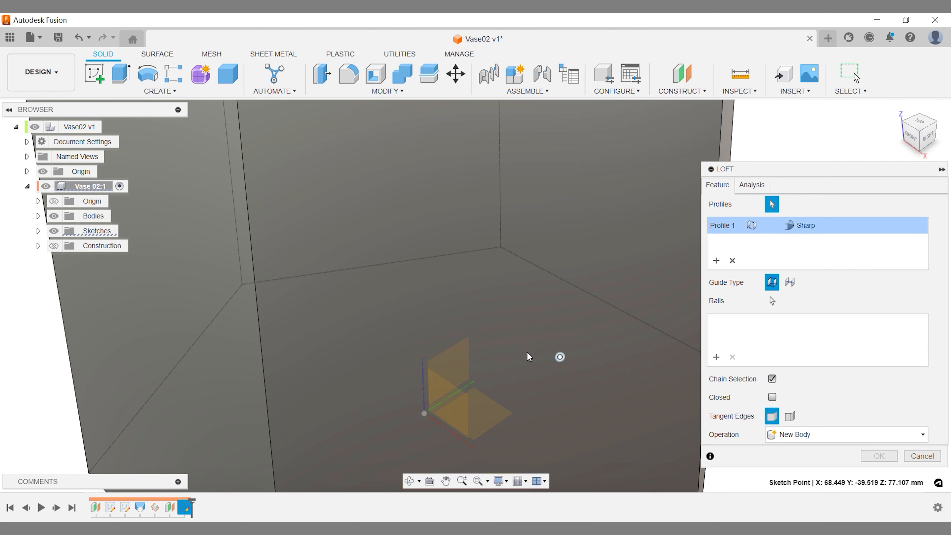
{"action": "left_click", "coordinate": [431, 326]}
{"action": "scroll", "coordinate": [471, 324], "scroll_direction": "down", "scroll_amount": 8}
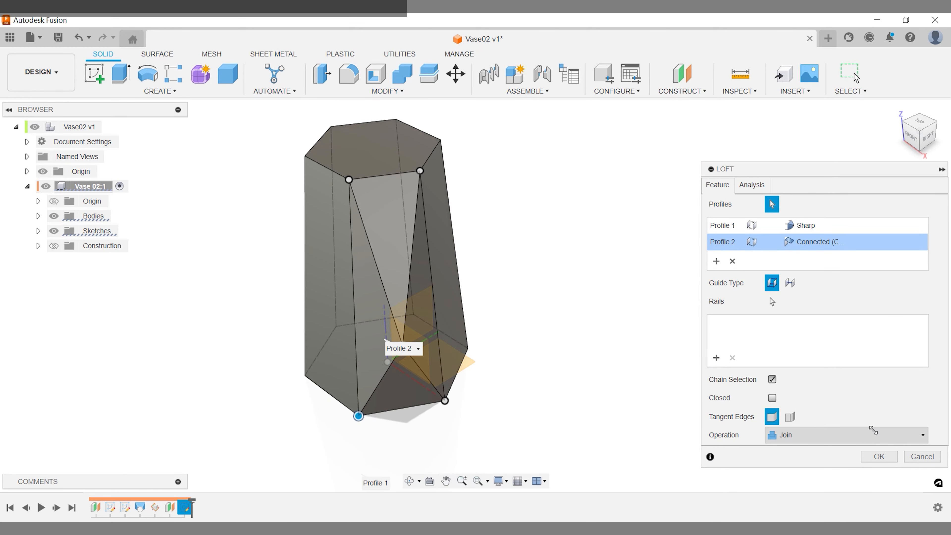
{"action": "left_click", "coordinate": [832, 435]}
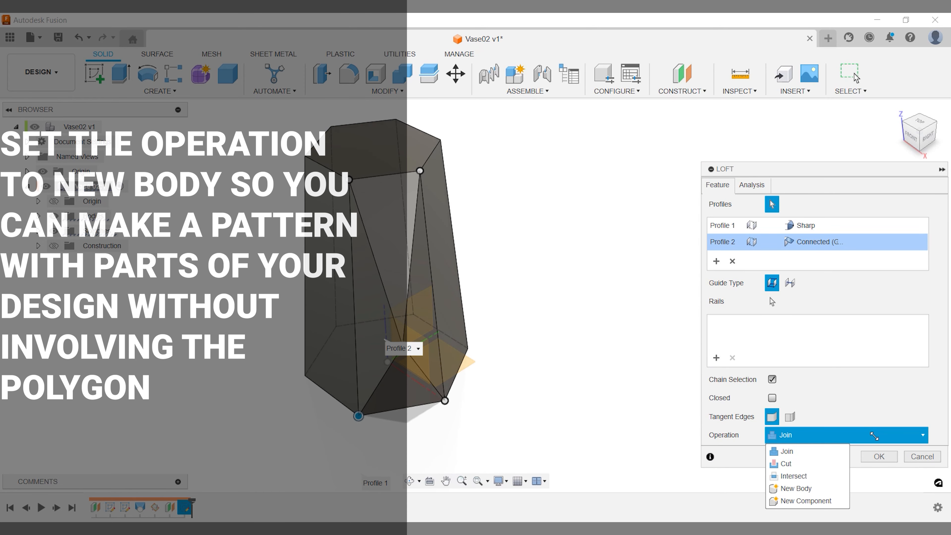
{"action": "left_click", "coordinate": [794, 488]}
{"action": "left_click", "coordinate": [879, 456]}
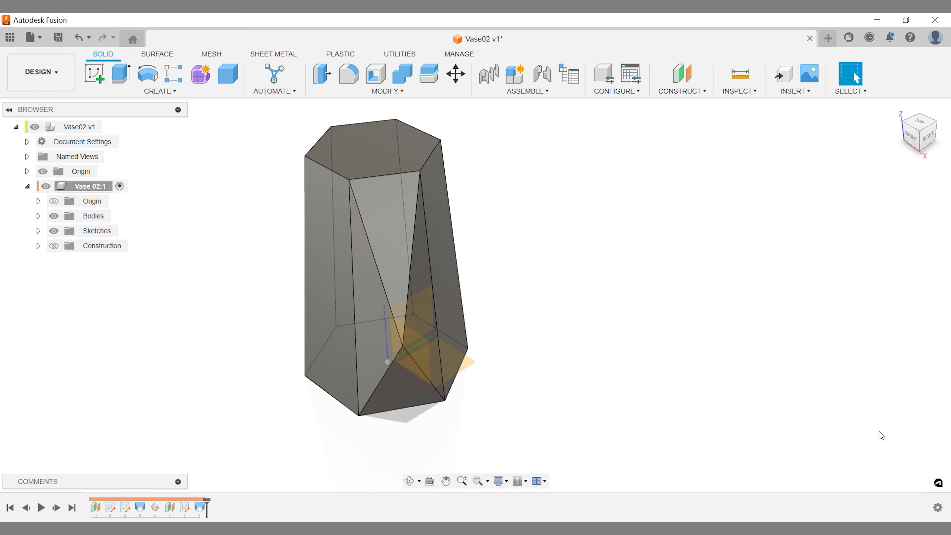
- Hide the design's top-level origin planes and axes
{"action": "left_click", "coordinate": [42, 171]}
{"action": "mouse_move", "coordinate": [212, 304]}
{"action": "middle_mouse_down", "text": "shift"}
{"action": "mouse_move", "coordinate": [308, 294]}
{"action": "mouse_move", "coordinate": [218, 306]}
{"action": "middle_mouse_up", "text": "shift"}
{"action": "key", "text": "Escape"}
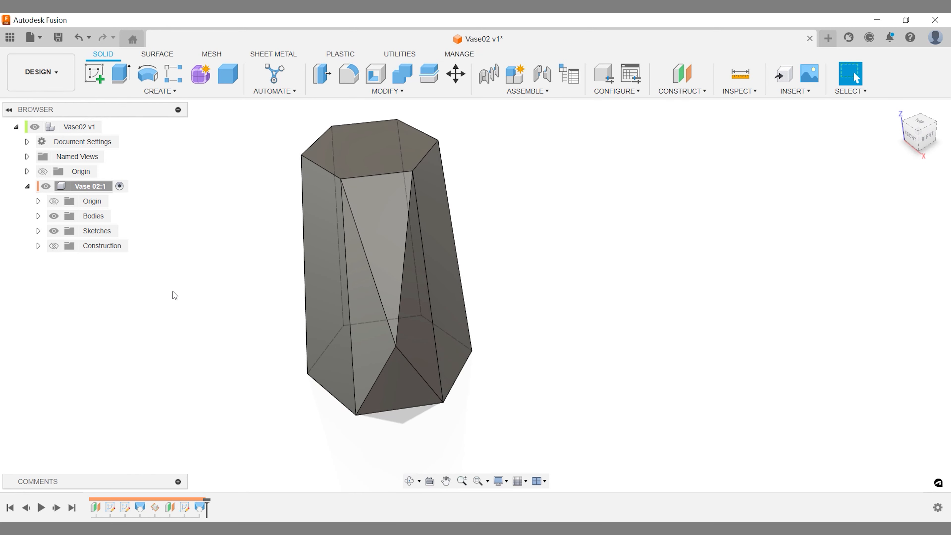
- Toggle the visibility of Body1 and Body2 to check that the core and the side detail are separate bodies
{"action": "left_click", "coordinate": [38, 217]}
{"action": "left_click", "coordinate": [64, 231]}
{"action": "left_click", "coordinate": [64, 231]}
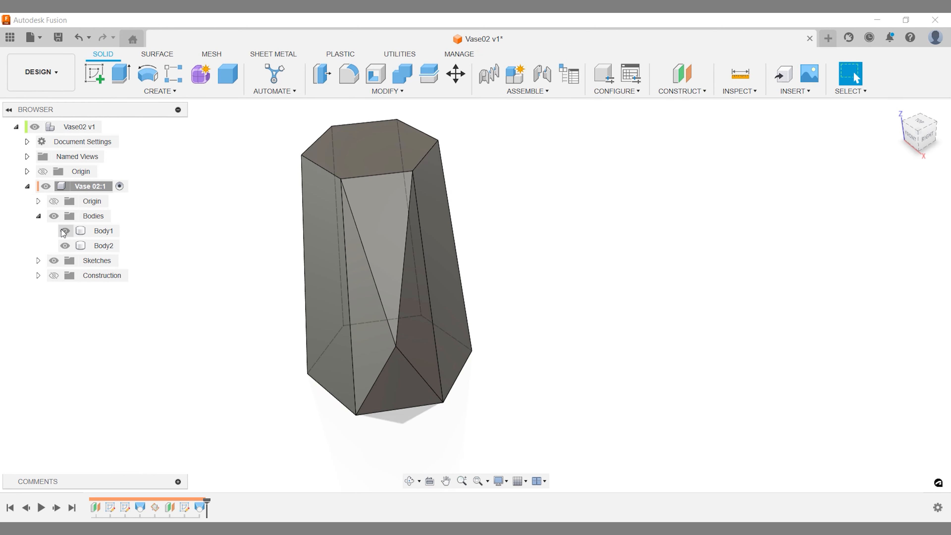
{"action": "left_click", "coordinate": [65, 246]}
{"action": "left_click", "coordinate": [65, 246]}
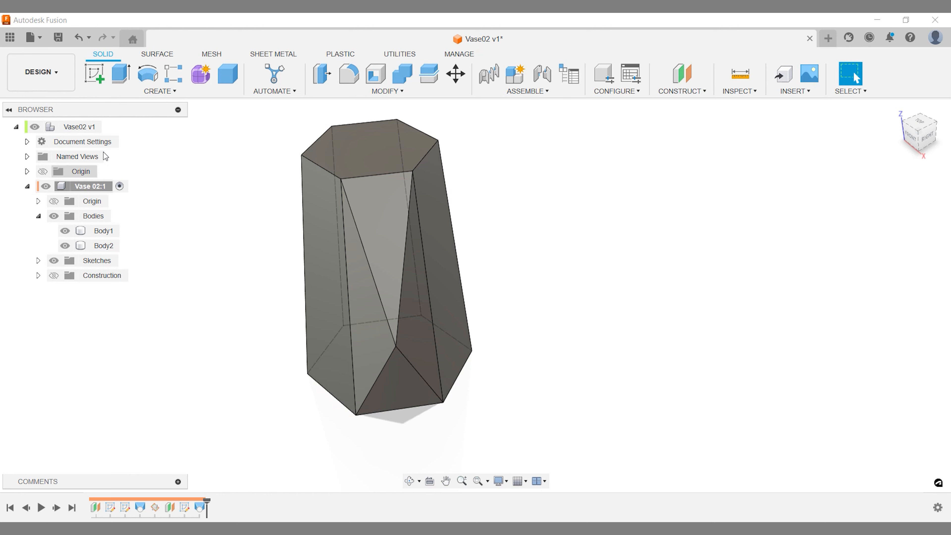
- Create a full circular pattern of Body2, the lofted side detail, around the vertical Z axis with a quantity of 6
{"action": "left_click", "coordinate": [168, 91]}
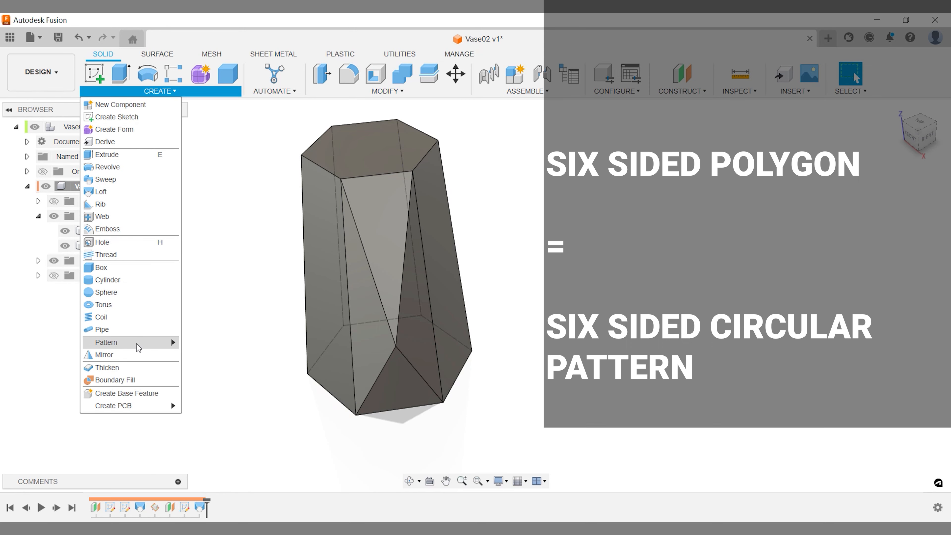
{"action": "mouse_move", "coordinate": [141, 343]}
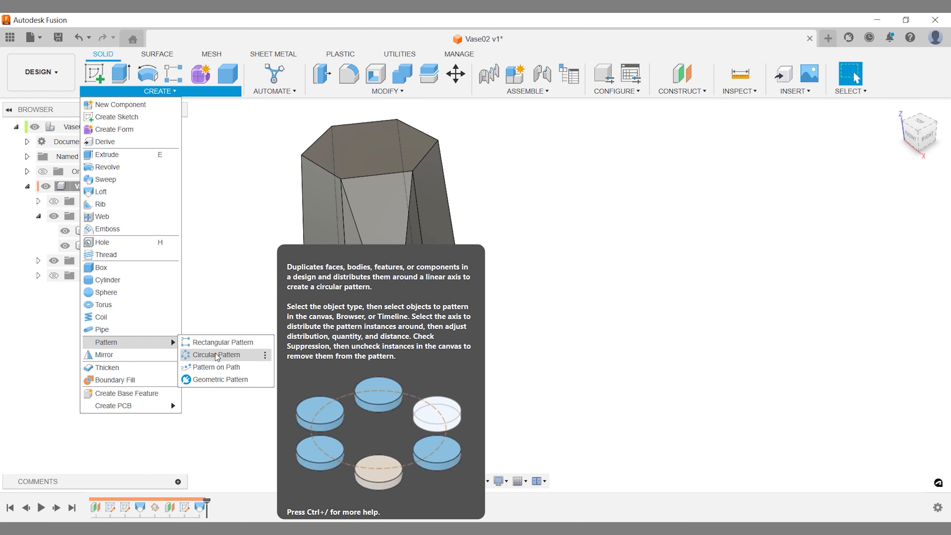
{"action": "left_click", "coordinate": [216, 355]}
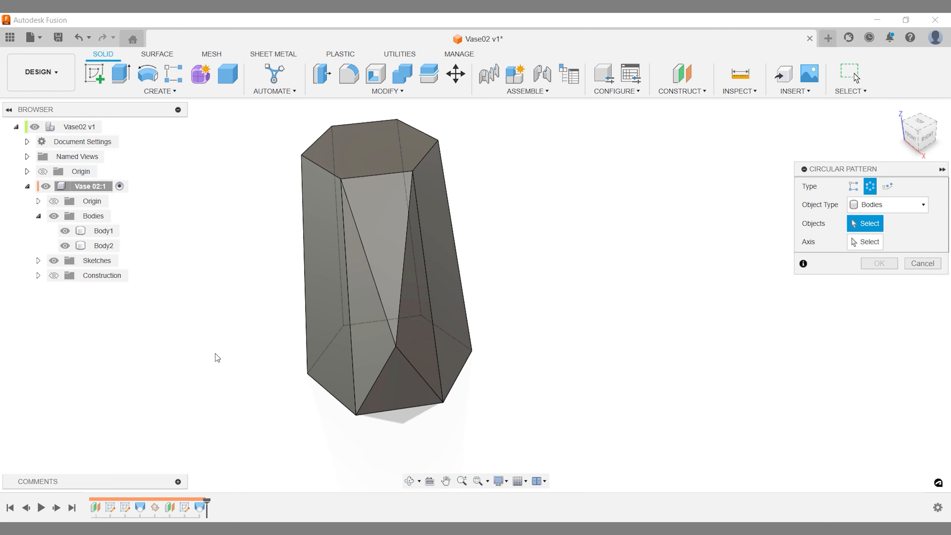
{"action": "left_click_drag", "start_coordinate": [261, 152], "coordinate": [461, 431]}
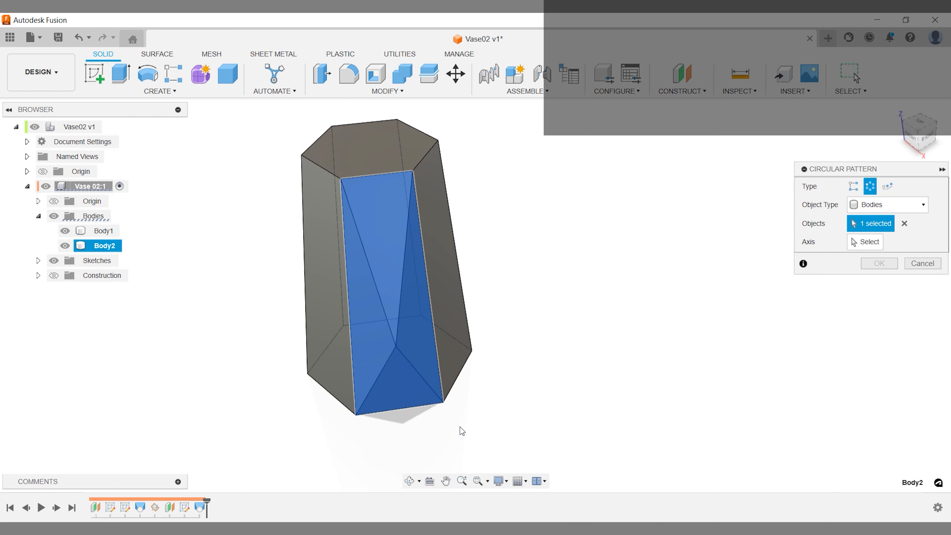
{"action": "left_click", "coordinate": [864, 242]}
{"action": "middle_click_drag", "start_coordinate": [645, 357], "coordinate": [449, 354], "text": "shift"}
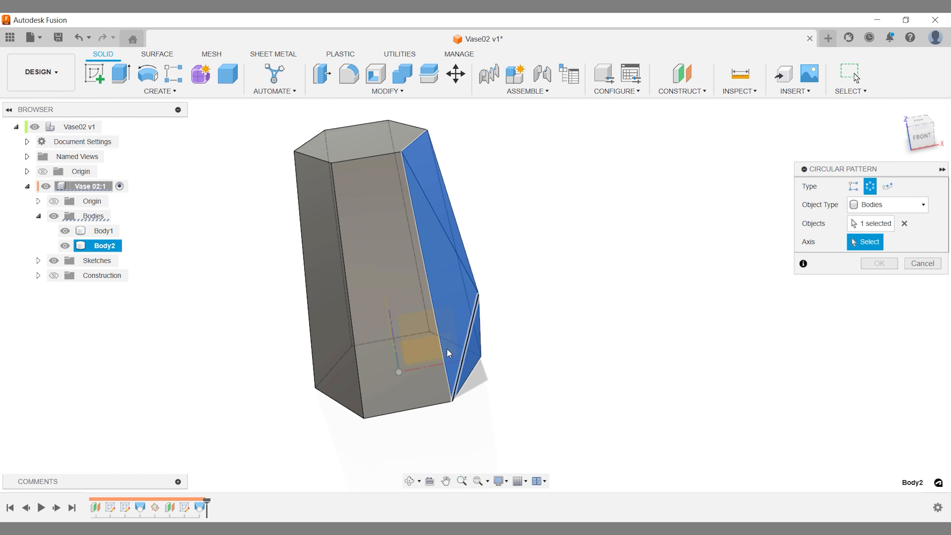
{"action": "left_click", "coordinate": [397, 347]}
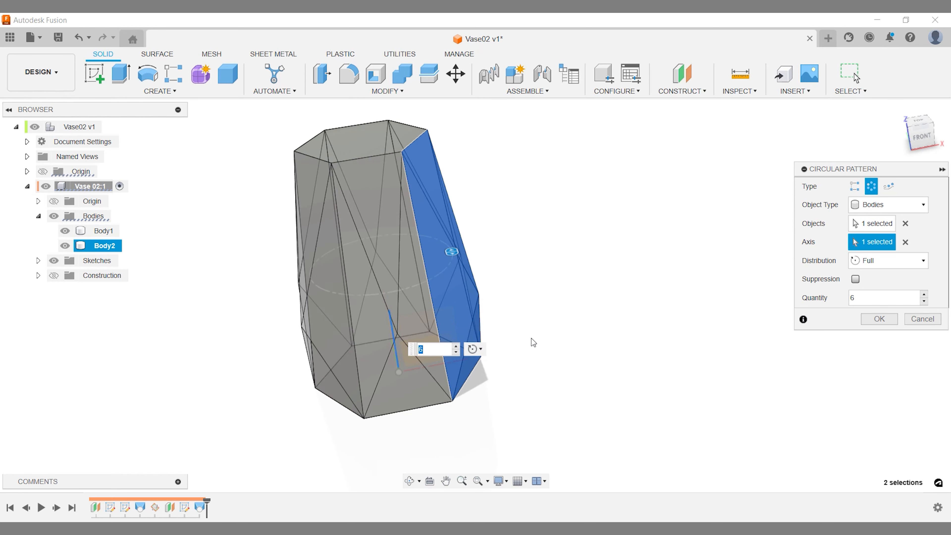
{"action": "left_click", "coordinate": [874, 319]}
{"action": "middle_click_drag", "start_coordinate": [866, 324], "coordinate": [796, 348], "text": "shift"}
{"action": "scroll", "coordinate": [796, 349], "scroll_direction": "down", "scroll_amount": 3}
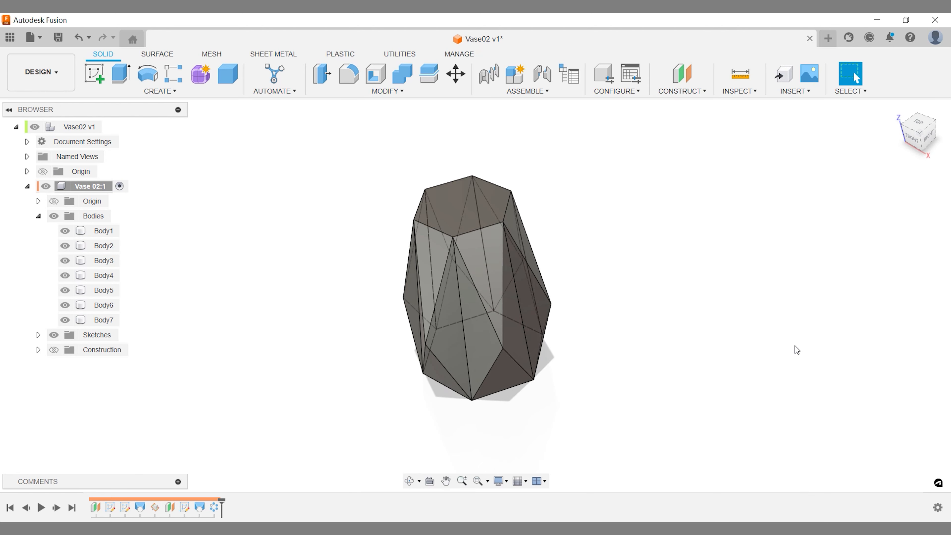
- Combine Body1 as the target with Body2 to Body7 as tools, using Join and creating a new component
{"action": "left_click", "coordinate": [398, 78]}
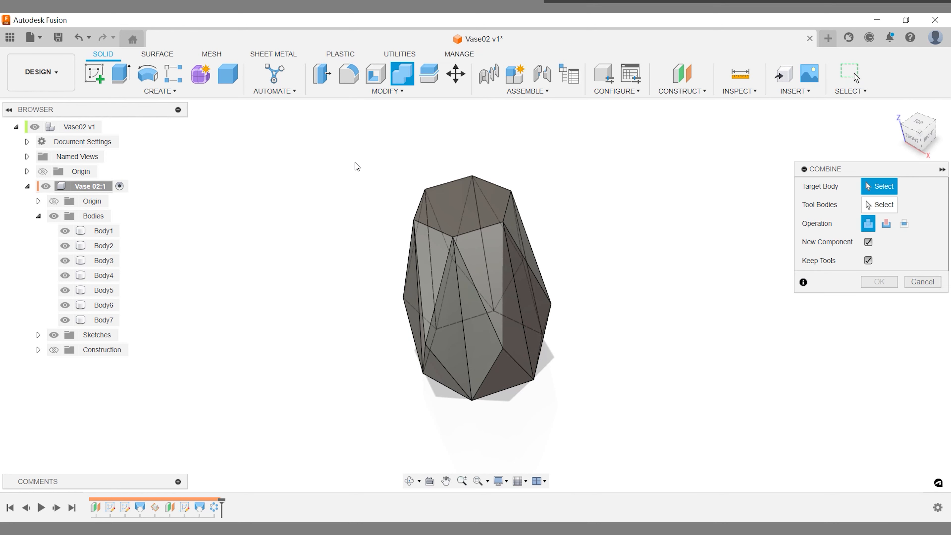
{"action": "left_click", "coordinate": [103, 231]}
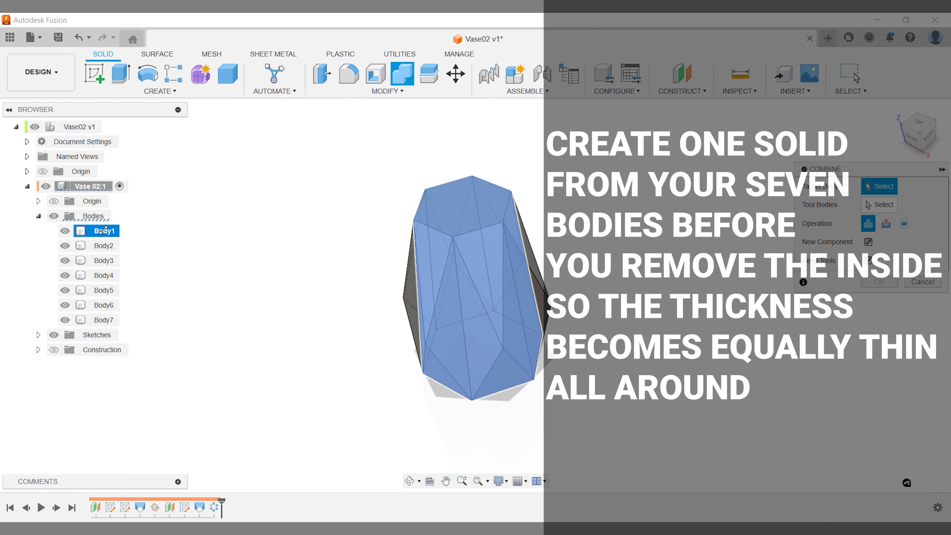
{"action": "left_click", "coordinate": [105, 320], "text": "shift"}
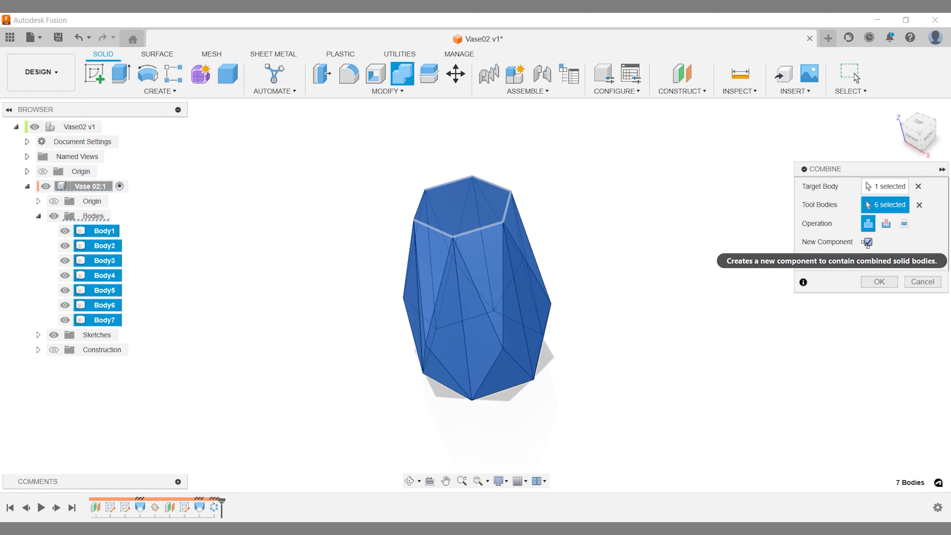
{"action": "left_click", "coordinate": [872, 281]}
- Show the combined body in Component2 and keep the bodies of the Vase 02 component hidden
{"action": "left_click", "coordinate": [28, 275]}
{"action": "left_click", "coordinate": [53, 305]}
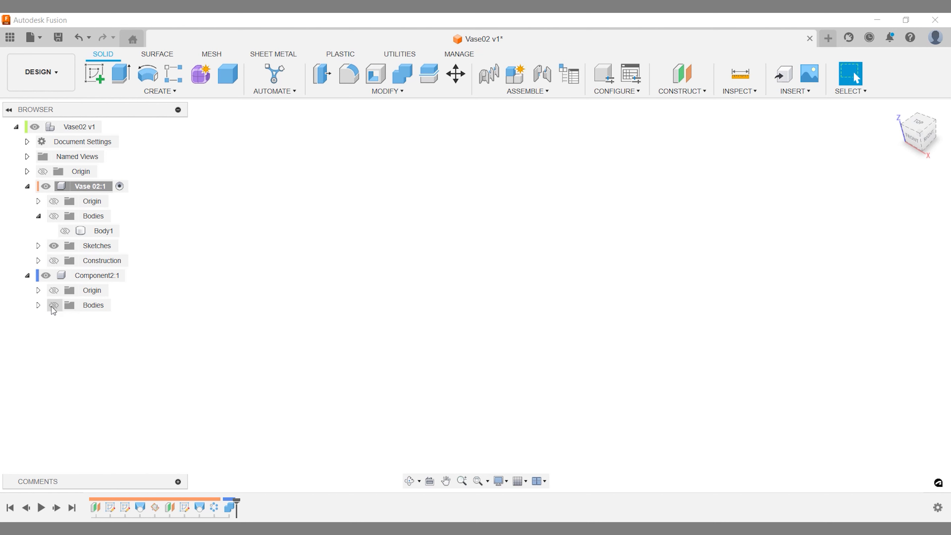
{"action": "left_click", "coordinate": [54, 305]}
{"action": "left_click", "coordinate": [38, 305]}
{"action": "left_click", "coordinate": [54, 304]}
{"action": "left_click", "coordinate": [65, 231]}
{"action": "left_click", "coordinate": [54, 216]}
{"action": "left_click", "coordinate": [53, 305]}
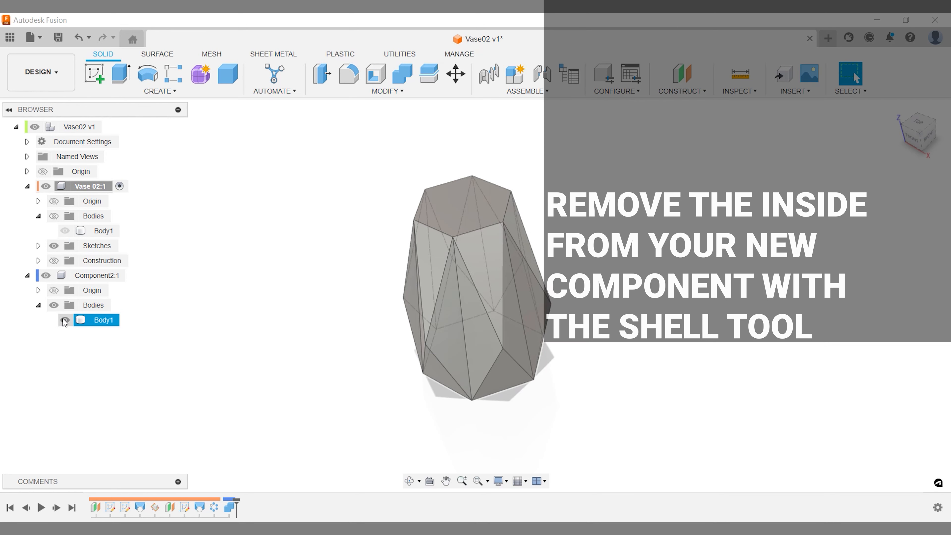
- Shell the combined vase body from its top face with a 2 mm inside thickness and return to the home view
{"action": "left_click", "coordinate": [376, 74]}
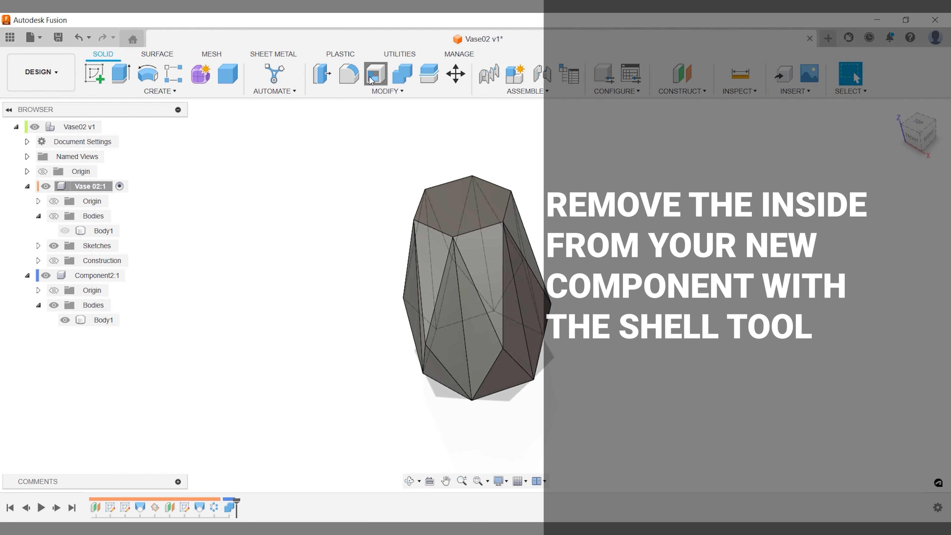
{"action": "left_click", "coordinate": [454, 202]}
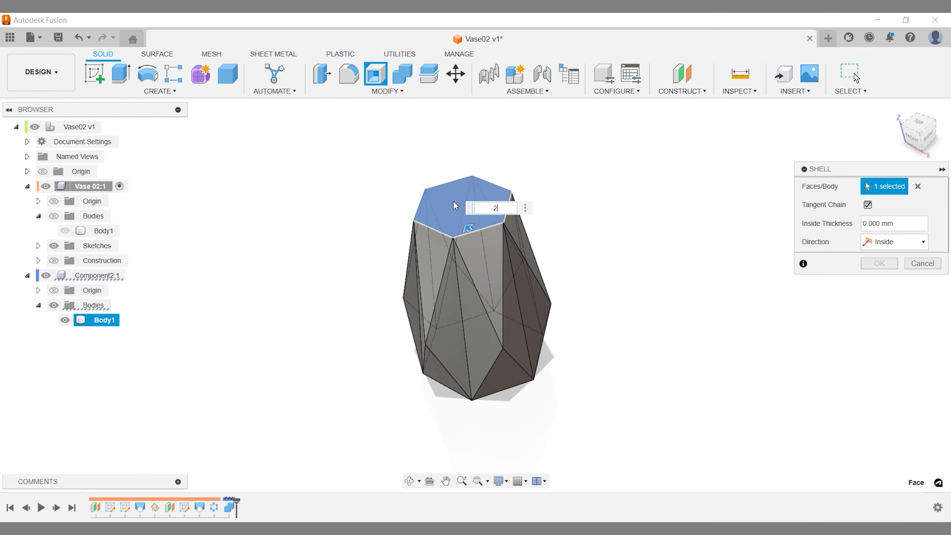
{"action": "key", "text": "Return"}
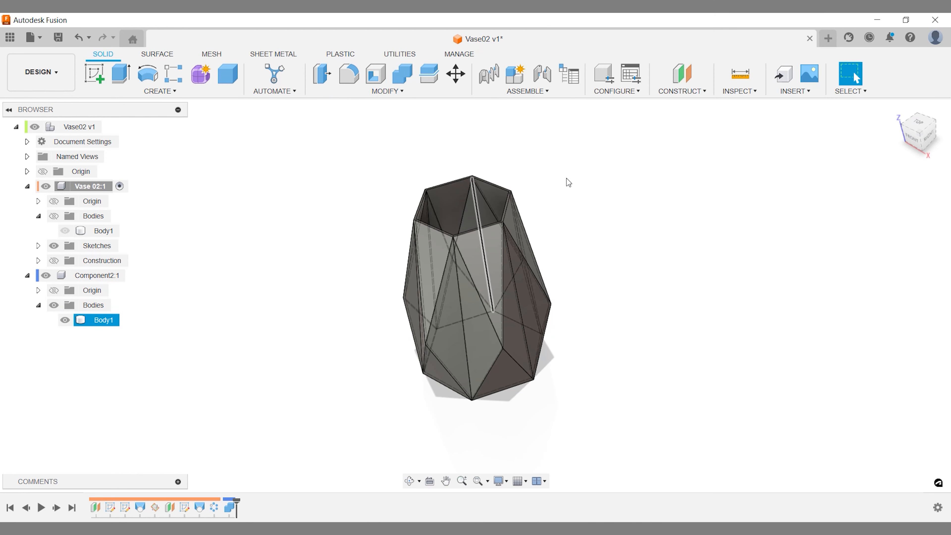
{"action": "left_click", "coordinate": [895, 114]}
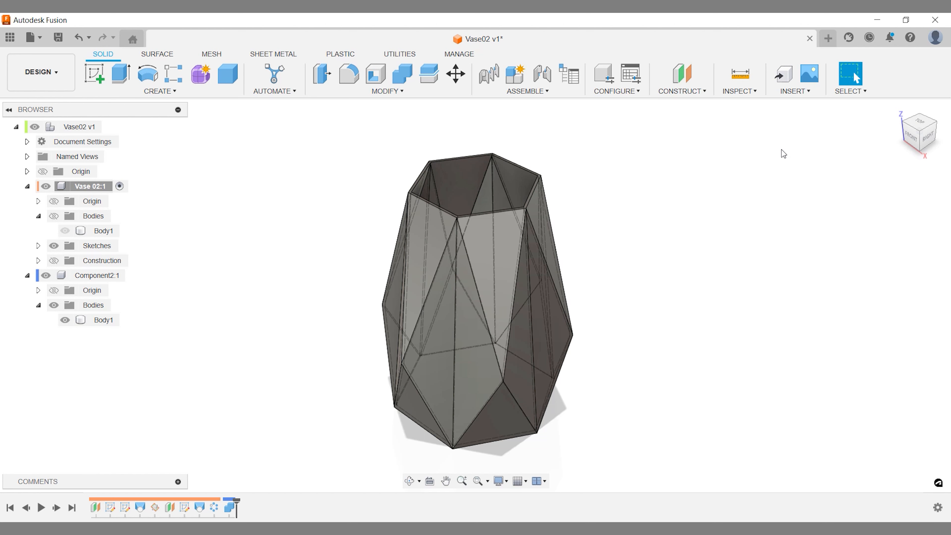
- Search the appearance library for "blue matte" and apply Plastic - Matte (Blue) to the shelled vase body
{"action": "key", "text": "a"}
{"action": "left_click", "coordinate": [735, 362]}
{"action": "type", "text": "blue matte"}
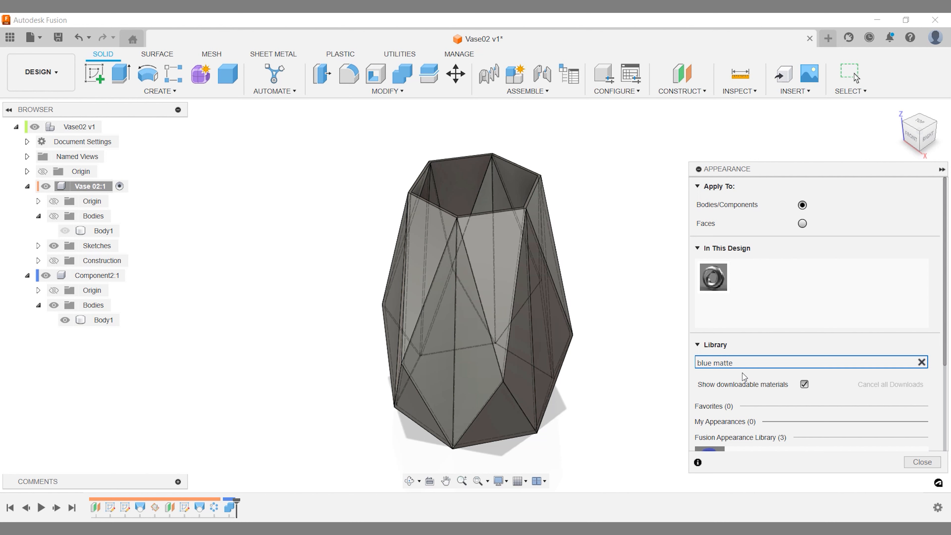
{"action": "scroll", "coordinate": [745, 378], "scroll_direction": "down", "scroll_amount": 2}
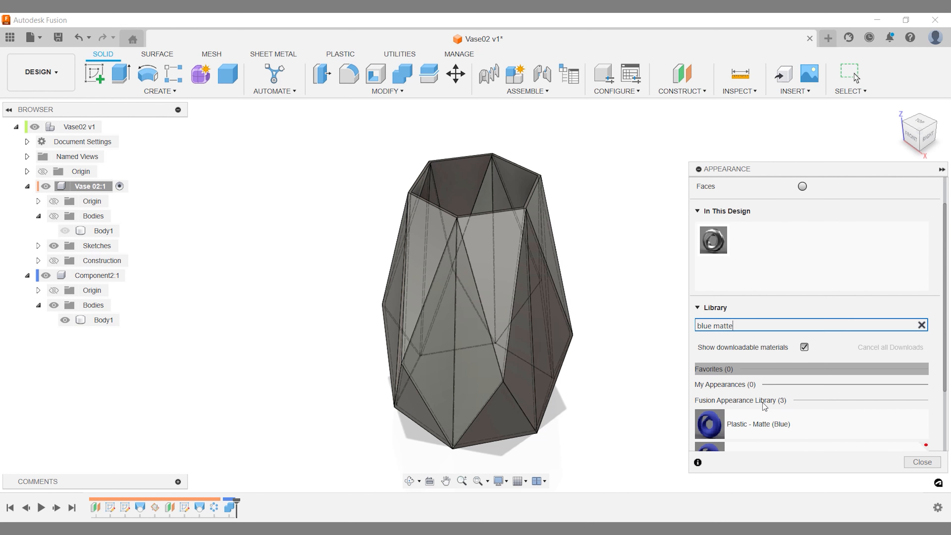
{"action": "left_click_drag", "start_coordinate": [710, 386], "coordinate": [543, 299]}
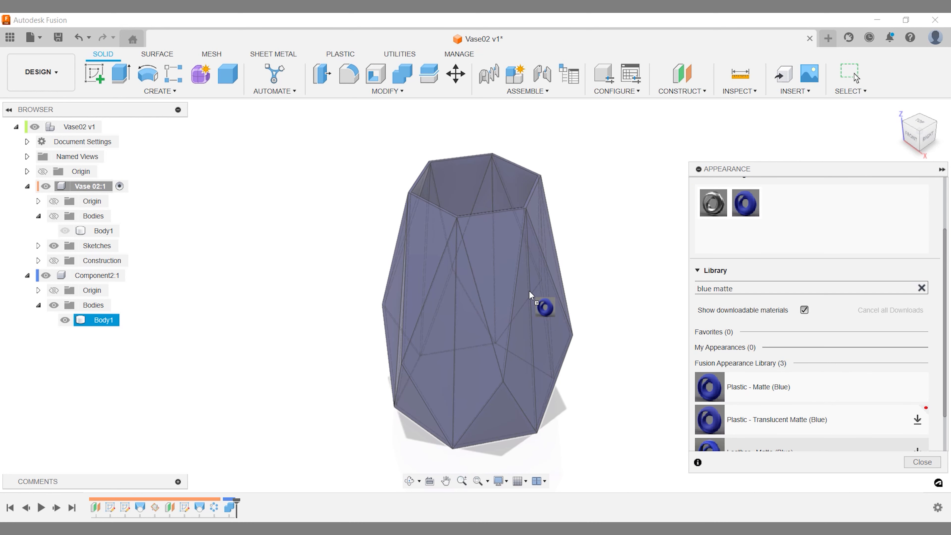
- Lighten the Plastic - Matte (Blue) appearance to about RGB 82, 95, 186 and collapse the appearance settings
{"action": "right_click", "coordinate": [745, 203]}
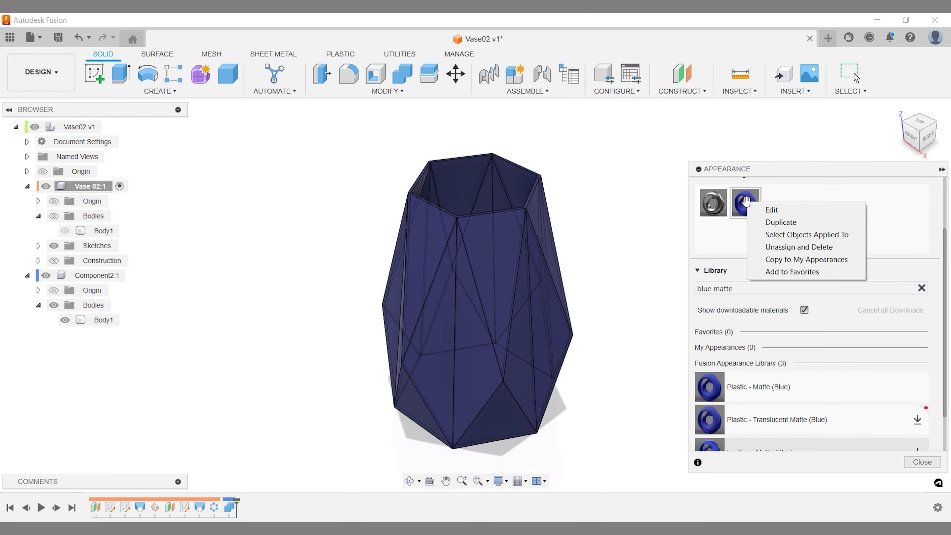
{"action": "left_click", "coordinate": [768, 210]}
{"action": "middle_click_drag", "start_coordinate": [294, 244], "coordinate": [179, 234]}
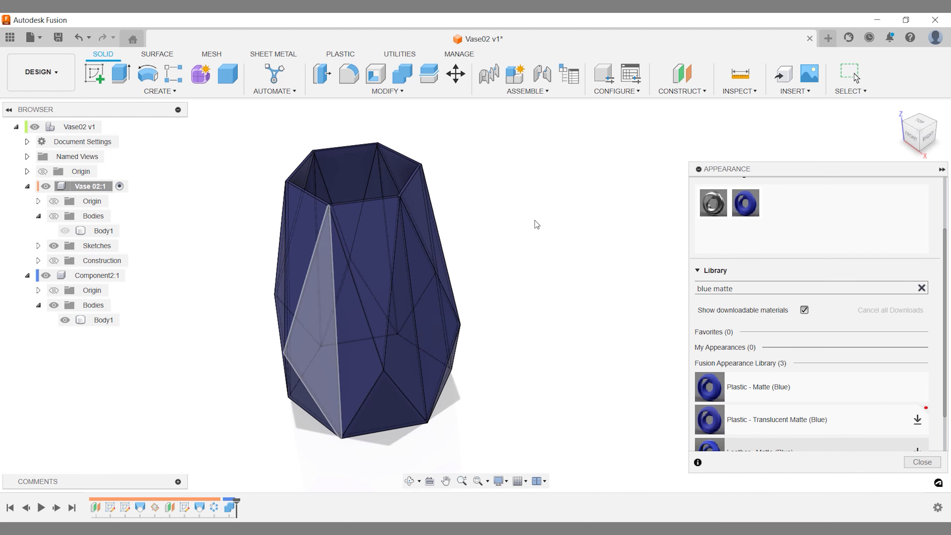
{"action": "right_click", "coordinate": [754, 202]}
{"action": "left_click", "coordinate": [762, 212]}
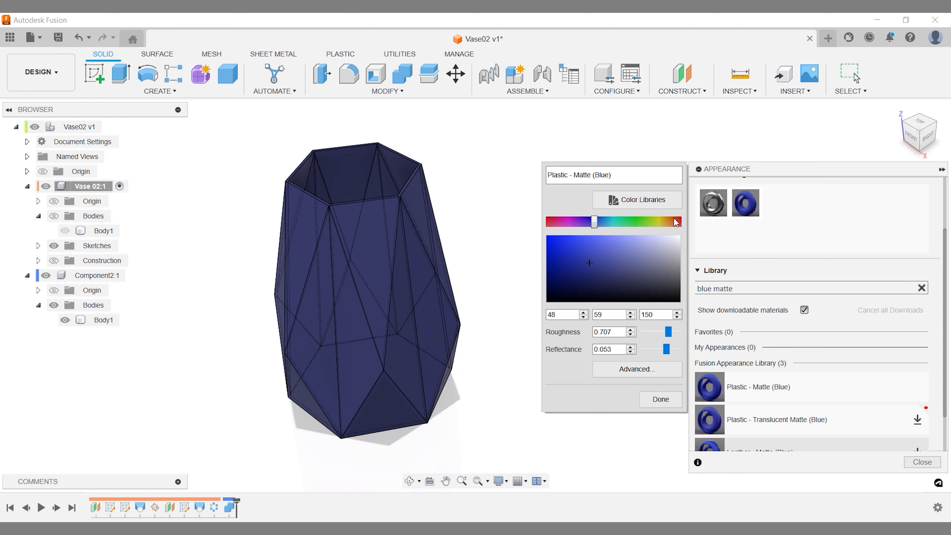
{"action": "left_click_drag", "start_coordinate": [591, 259], "coordinate": [606, 253]}
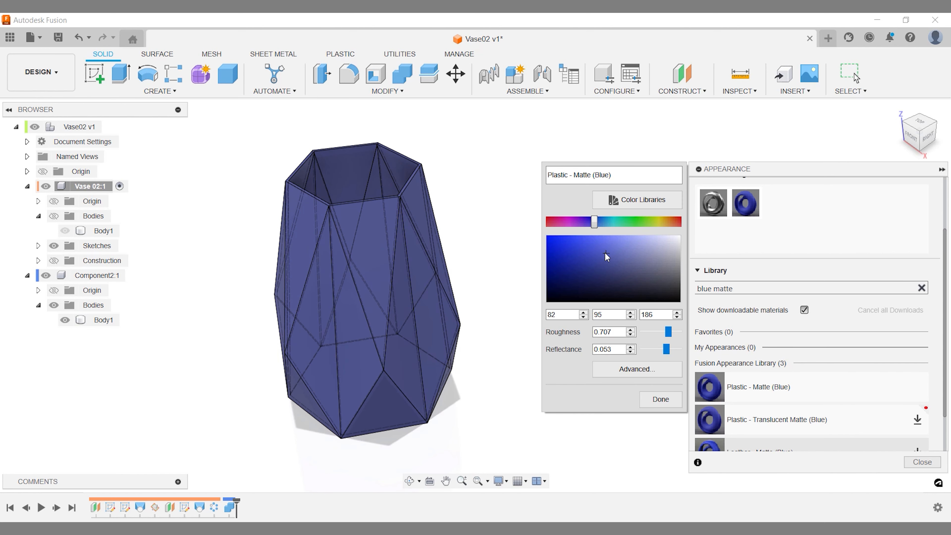
{"action": "left_click", "coordinate": [660, 399]}
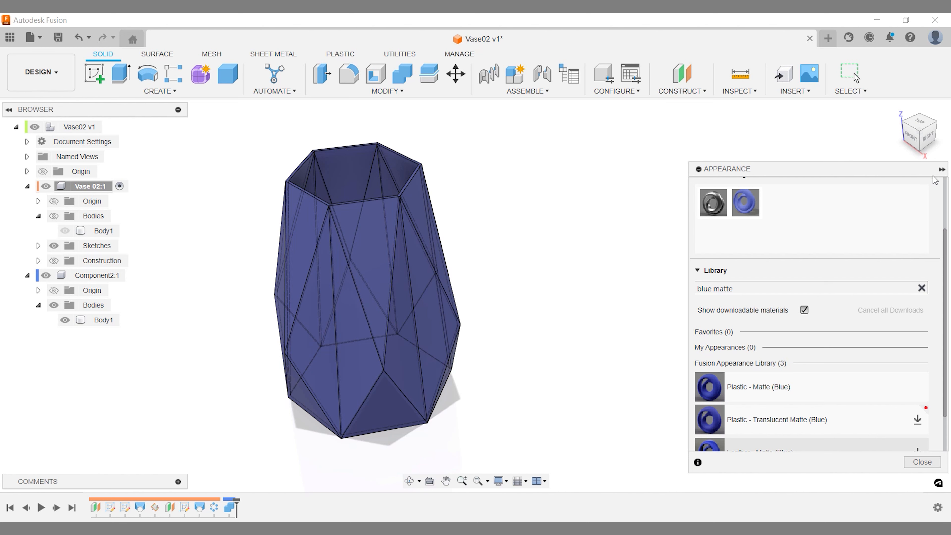
{"action": "left_click", "coordinate": [941, 169]}
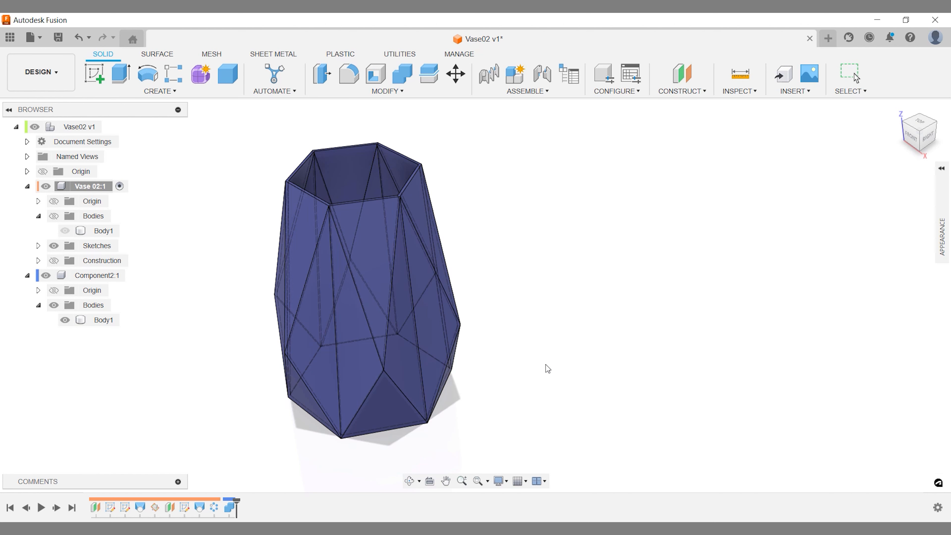
- Set the visual style to Shaded to display the vase without edges, and look at the available environments
{"action": "left_click", "coordinate": [503, 483]}
{"action": "mouse_move", "coordinate": [588, 397]}
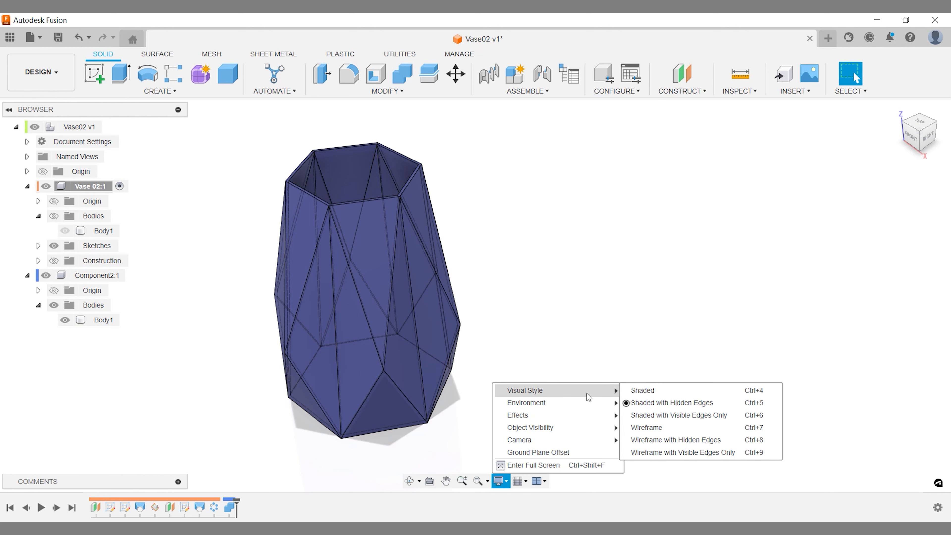
{"action": "left_click", "coordinate": [642, 390]}
{"action": "mouse_move", "coordinate": [564, 382]}
{"action": "middle_mouse_down", "text": "shift"}
{"action": "mouse_move", "coordinate": [598, 374]}
{"action": "mouse_move", "coordinate": [629, 348]}
{"action": "middle_mouse_up", "text": "shift"}
{"action": "left_click", "coordinate": [499, 481]}
{"action": "mouse_move", "coordinate": [537, 418]}
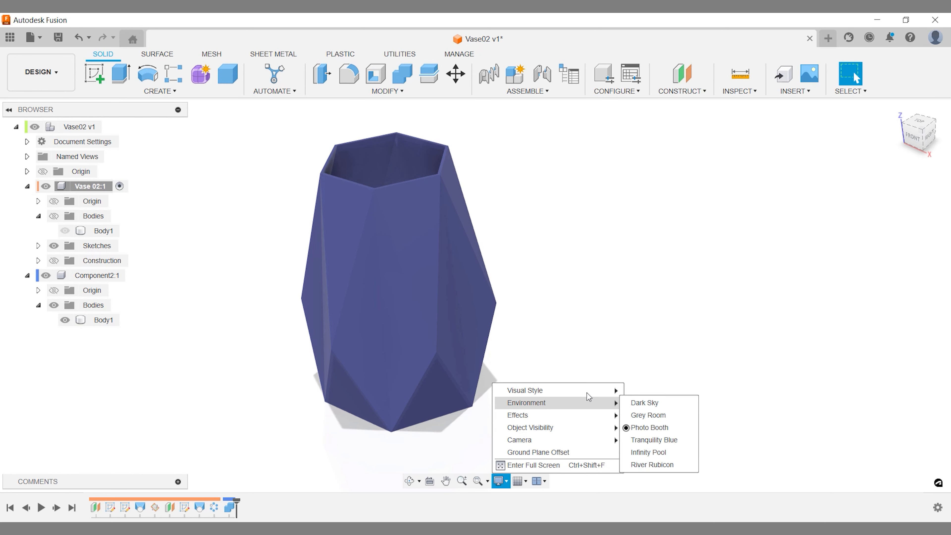
- Switch to the Render workspace and set the scene's environment brightness to 1200 lx
{"action": "left_click", "coordinate": [55, 89]}
{"action": "left_click", "coordinate": [30, 146]}
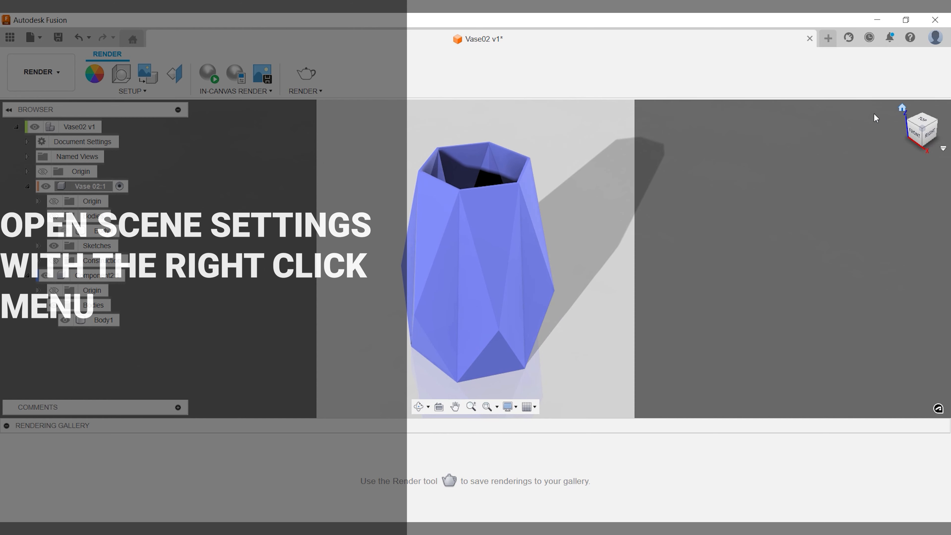
{"action": "right_click", "coordinate": [581, 121]}
{"action": "left_click", "coordinate": [583, 157]}
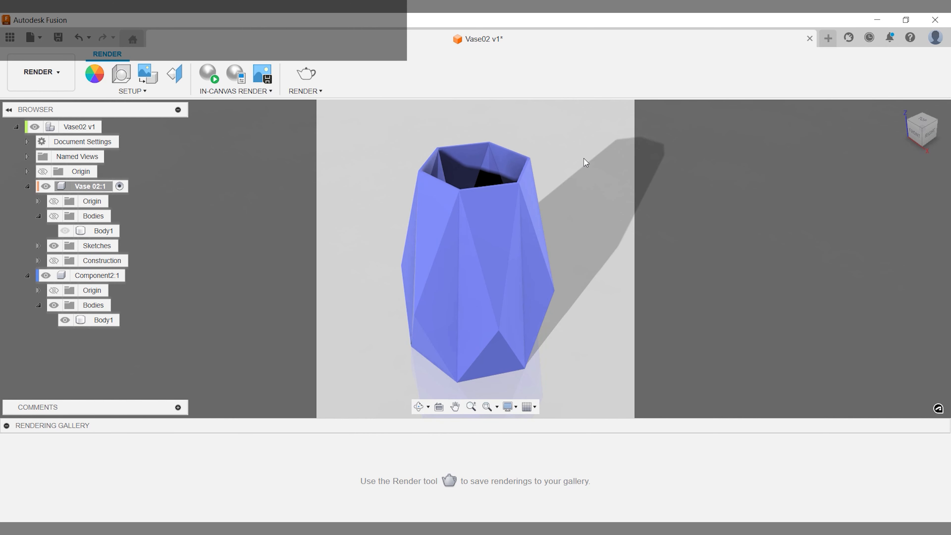
{"action": "left_click_drag", "start_coordinate": [855, 233], "coordinate": [852, 234]}
{"action": "double_click", "coordinate": [859, 218]}
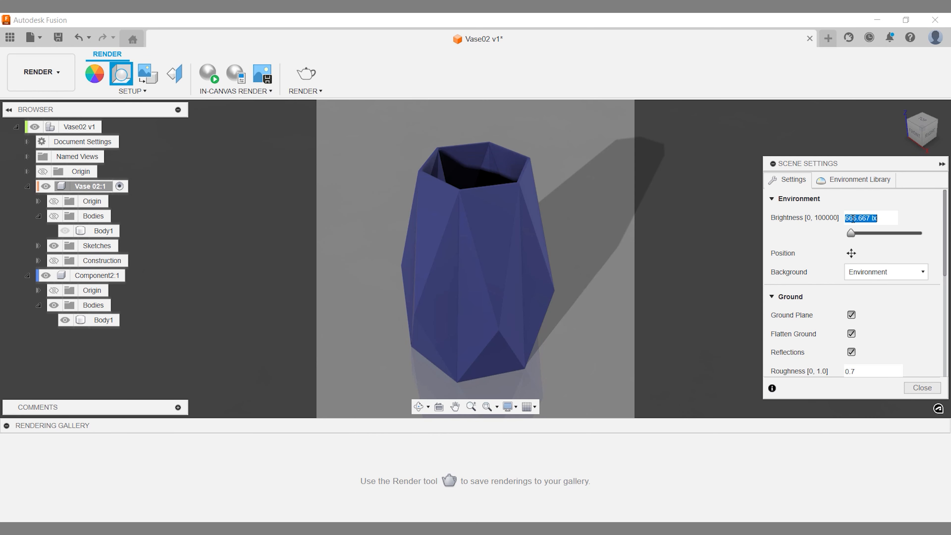
{"action": "type", "text": "1200"}
{"action": "left_click", "coordinate": [922, 385]}
- Render the vase with the local renderer at Final (75) quality as a 642 x 642 px PNG
{"action": "left_click", "coordinate": [305, 73]}
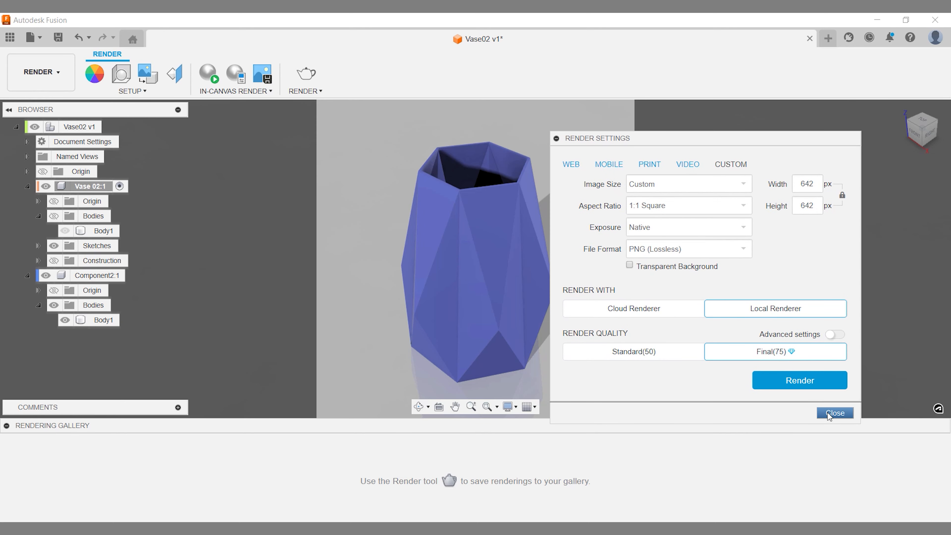
{"action": "left_click", "coordinate": [819, 384]}
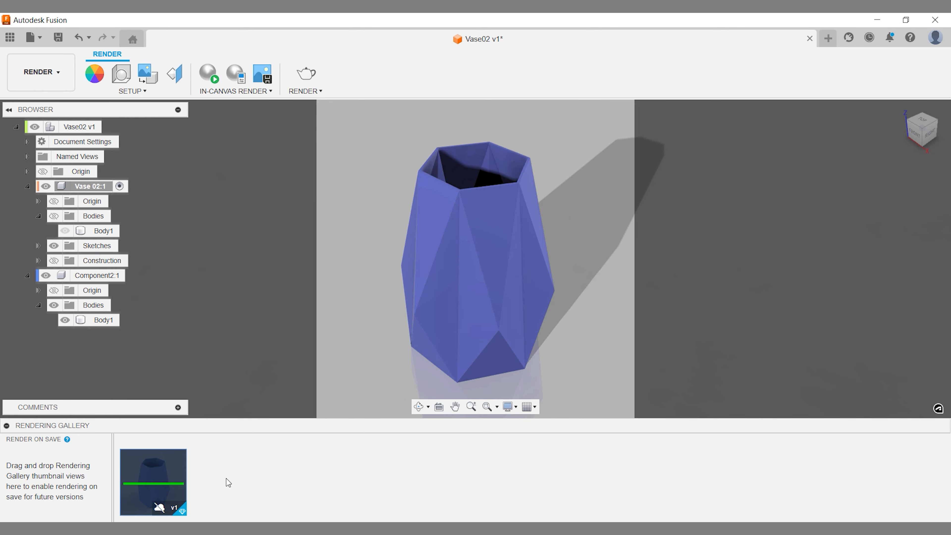